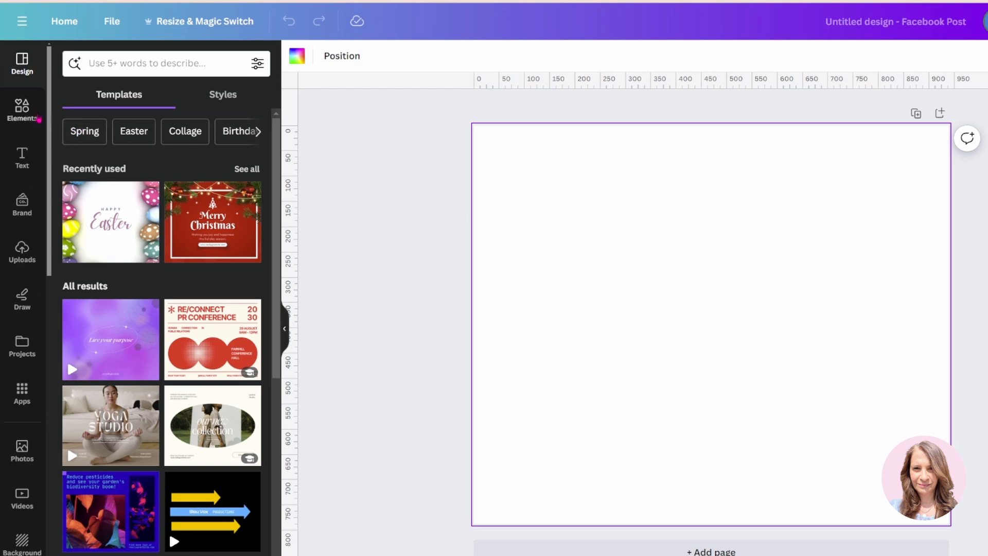
# - Search the elements for "marble effect" and show all matching photos
pyautogui.click(23, 108)
pyautogui.click(110, 62)
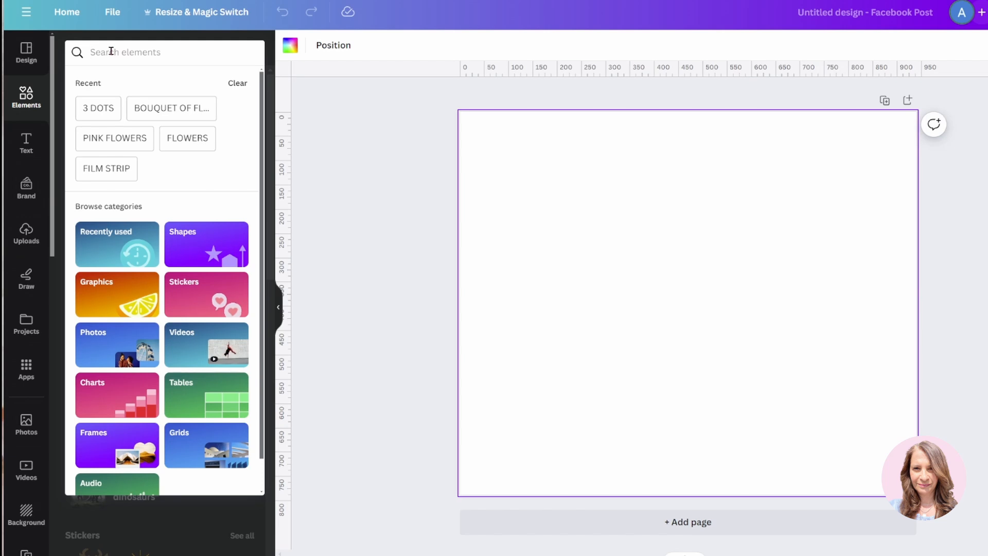
pyautogui.write('marble')
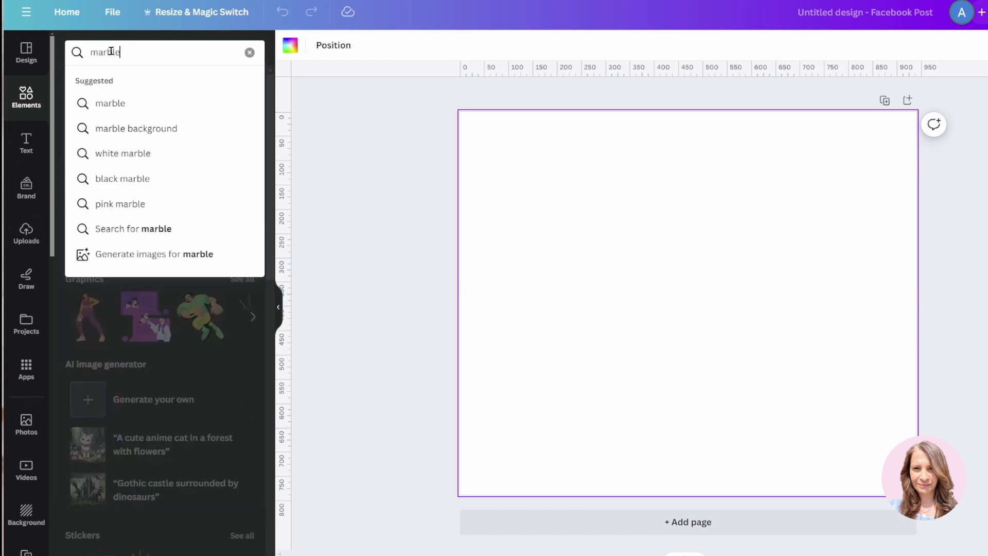
pyautogui.write(' effect')
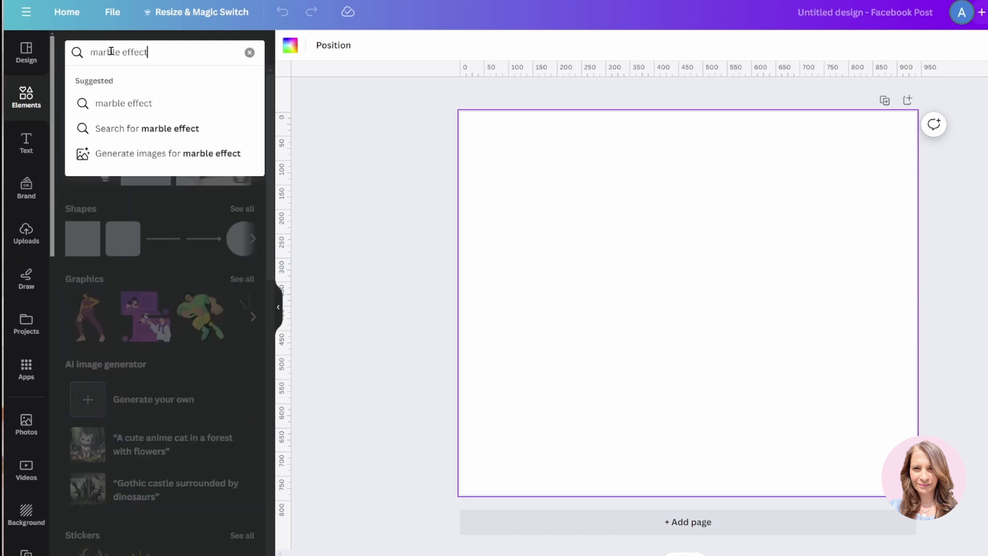
pyautogui.press('Return')
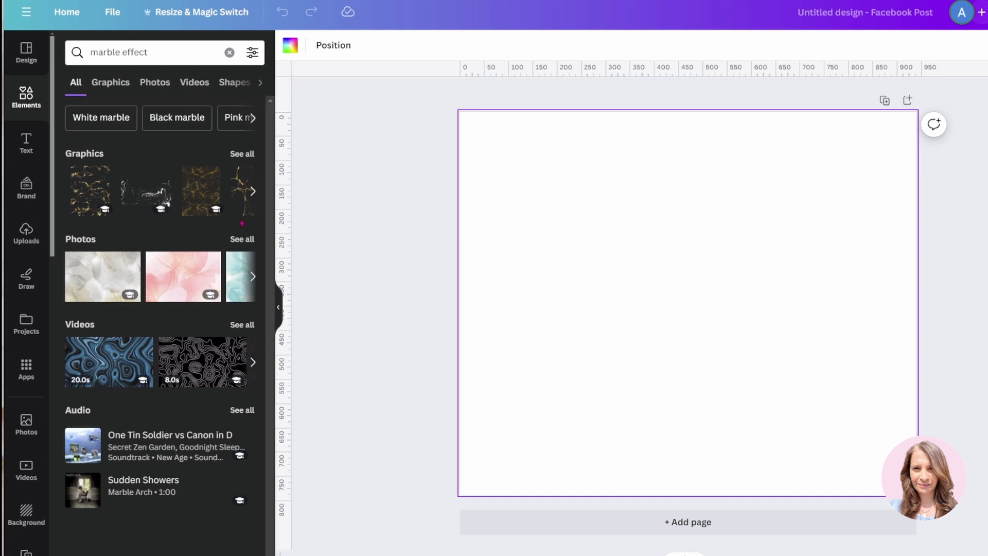
pyautogui.click(245, 239)
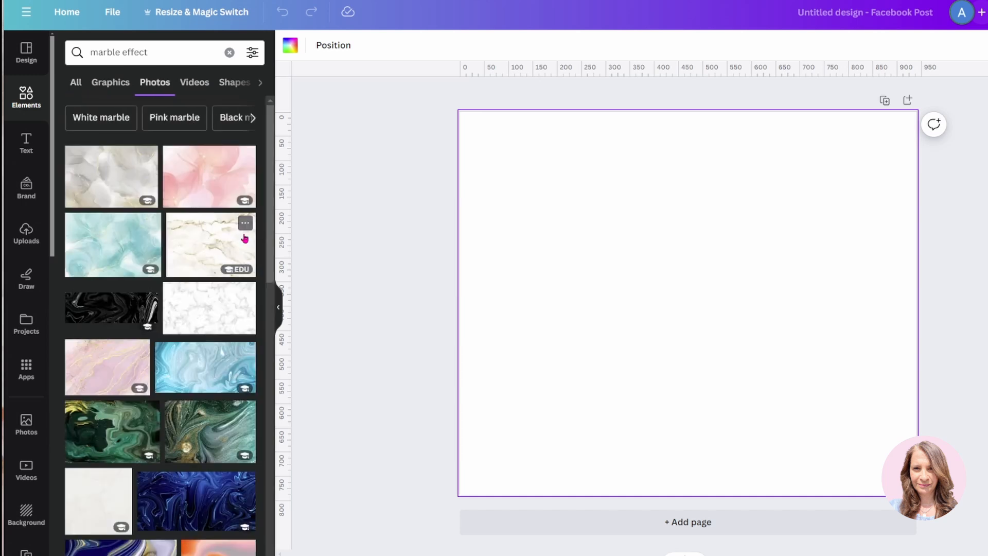
# - Add the grey marble photo with gold veins to the page and set it as the background
pyautogui.click(104, 172)
pyautogui.rightClick(655, 260)
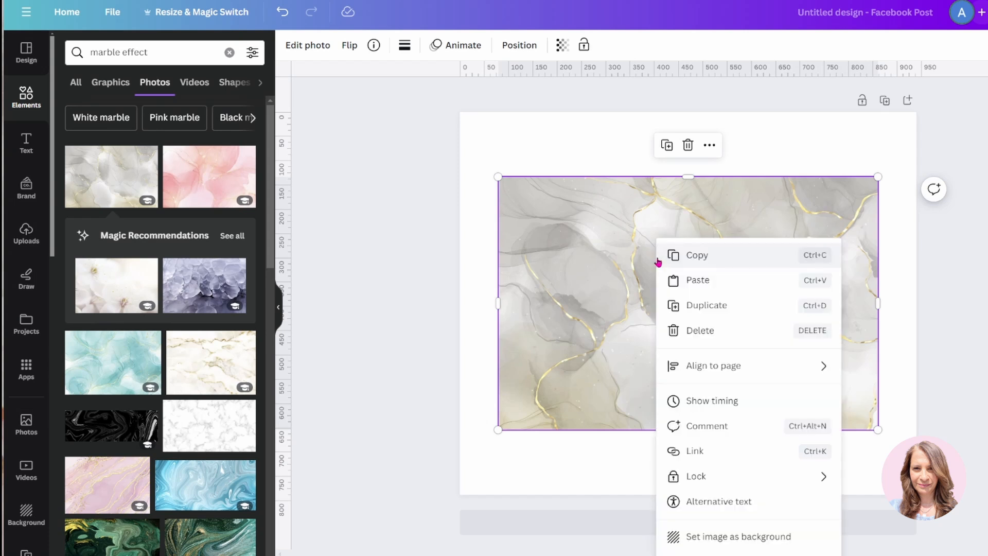
pyautogui.click(745, 537)
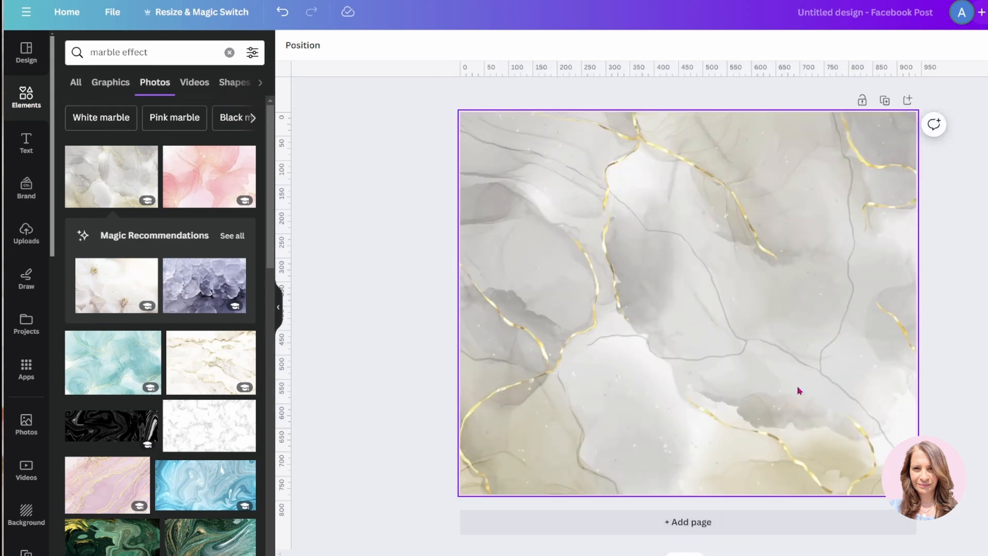
pyautogui.click(590, 221)
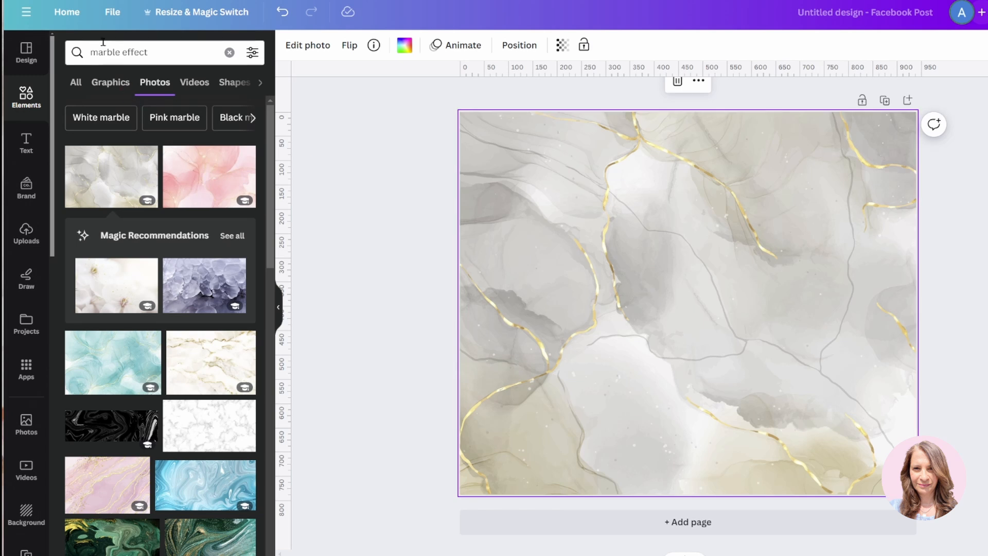
# - Add a 3x3 grid of guides to the page
pyautogui.click(111, 16)
pyautogui.moveTo(169, 178)
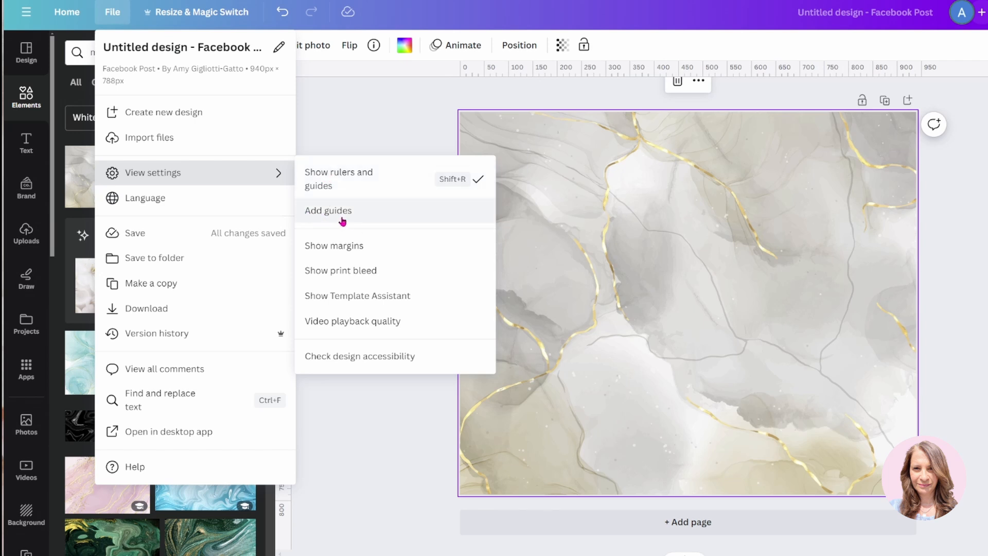
pyautogui.click(315, 212)
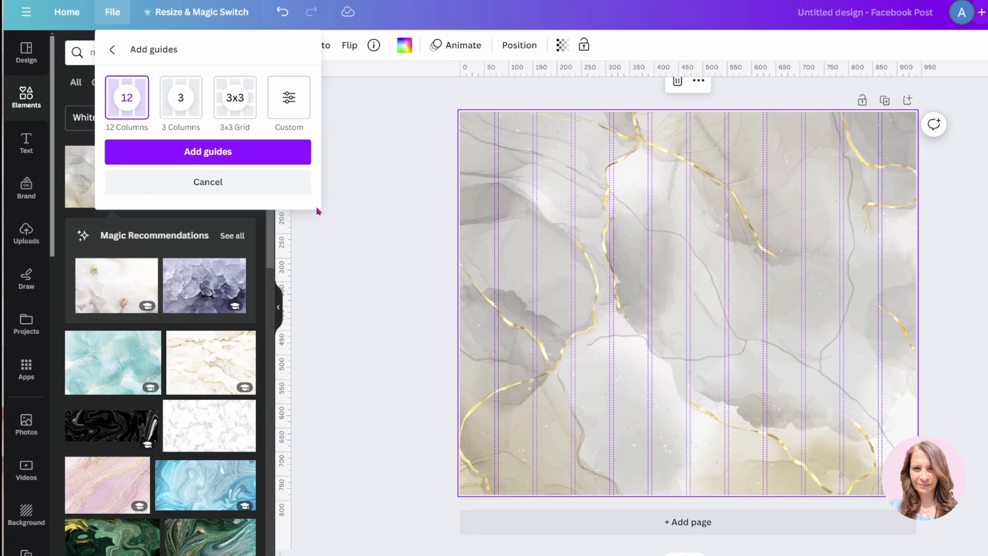
pyautogui.click(231, 102)
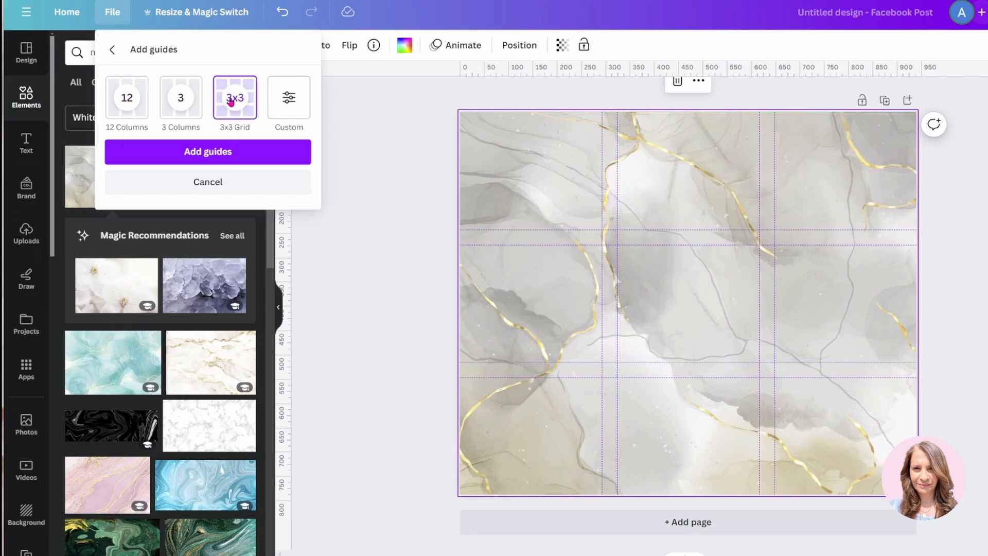
pyautogui.click(233, 148)
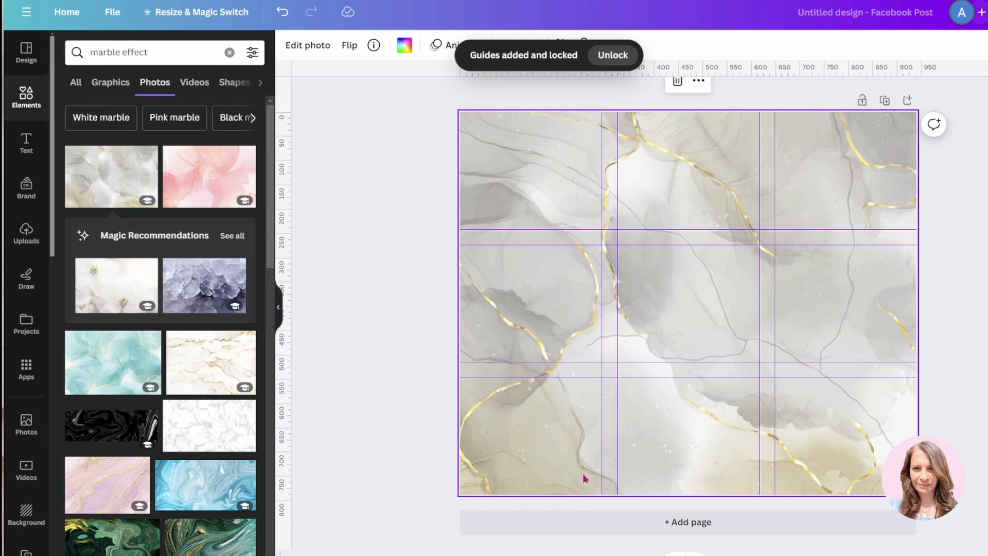
# - Search the elements for "square" and insert a plain square frame on the page
pyautogui.click(27, 98)
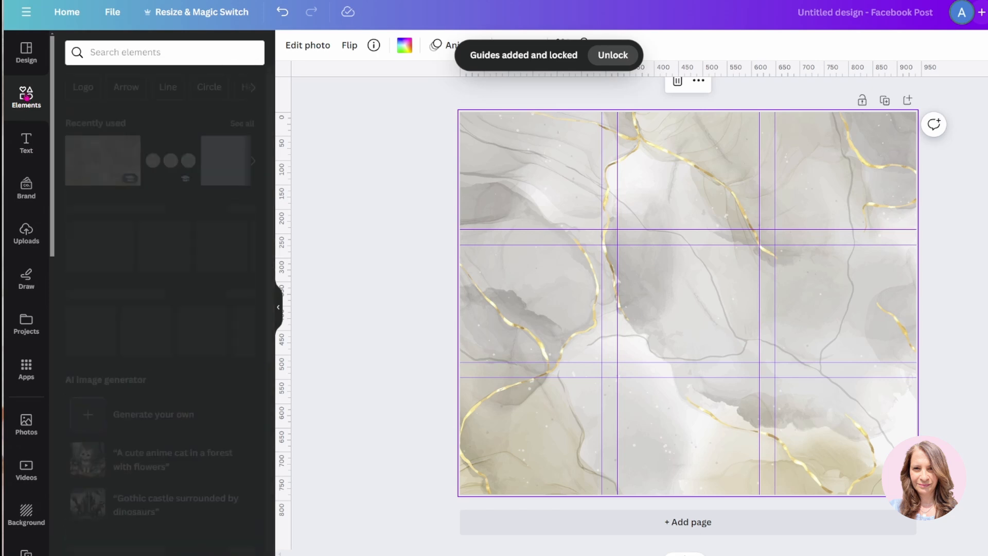
pyautogui.click(78, 57)
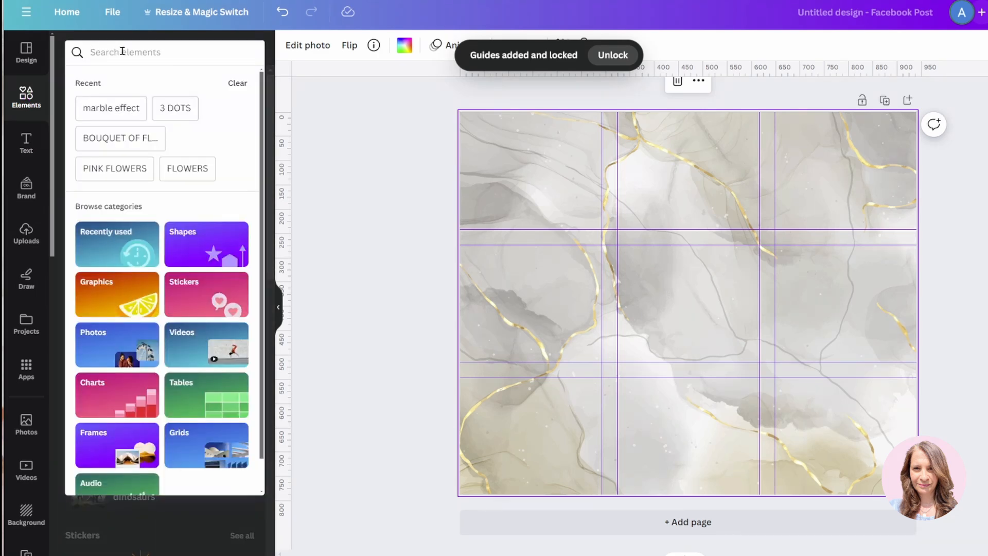
pyautogui.write('square')
pyautogui.press('Return')
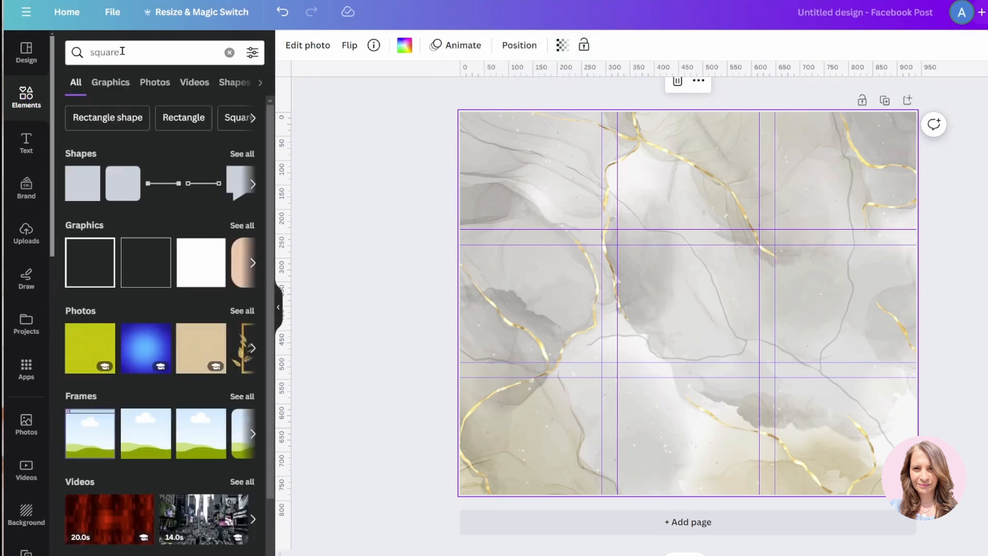
pyautogui.click(154, 417)
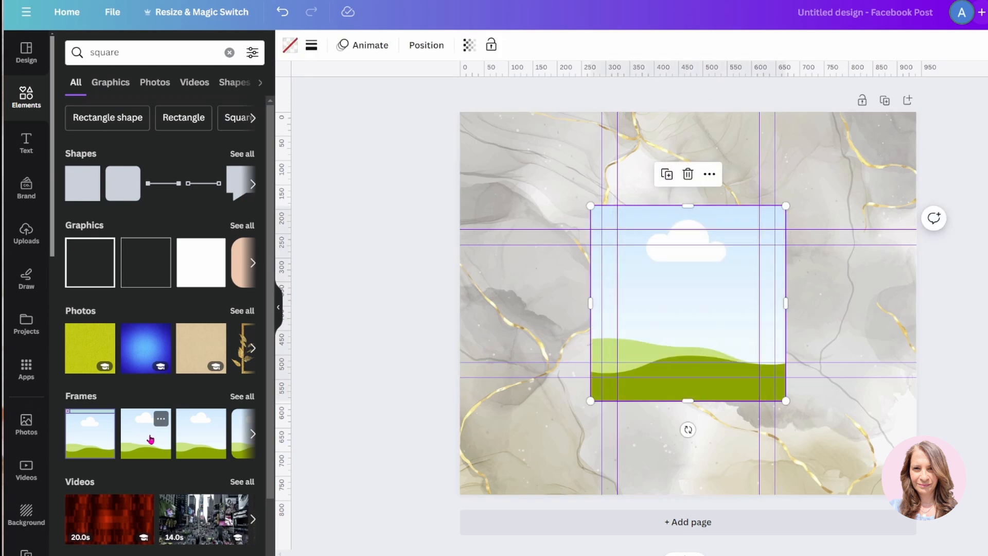
# - Move the frame into the page's upper-left corner and resize it to fill that cell of the guide grid
pyautogui.moveTo(785, 206); pyautogui.dragTo(746, 242)
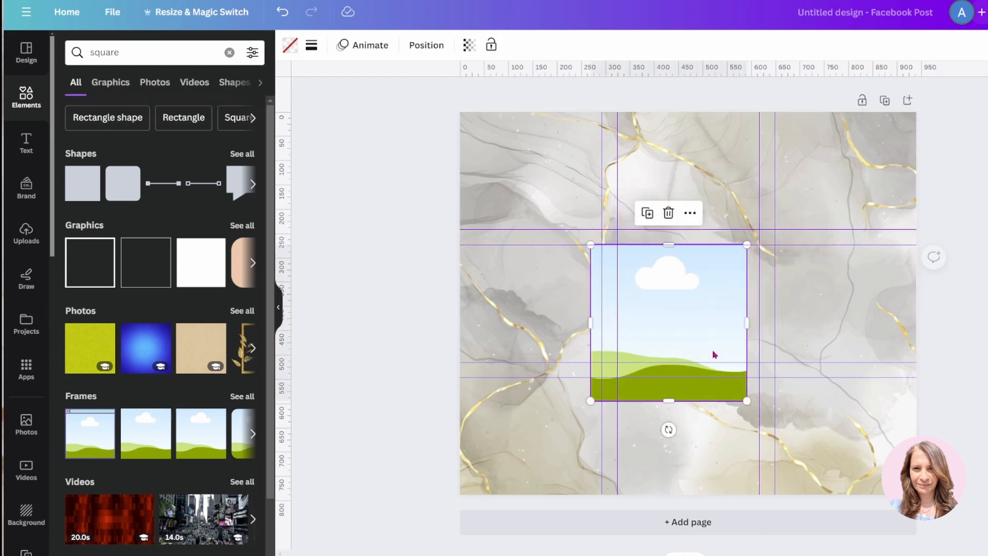
pyautogui.moveTo(713, 353); pyautogui.dragTo(566, 245)
pyautogui.moveTo(616, 268); pyautogui.dragTo(595, 229)
pyautogui.moveTo(586, 175); pyautogui.dragTo(601, 175)
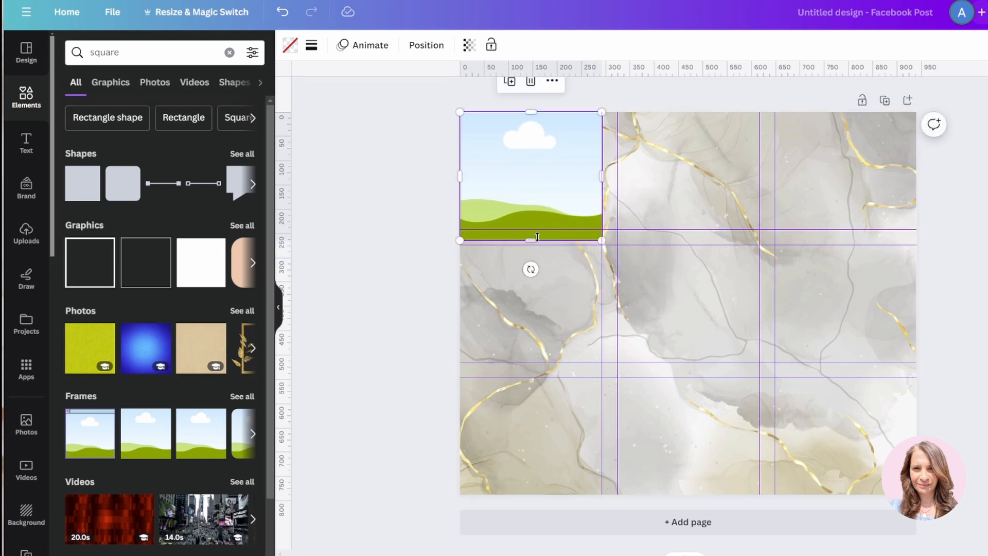
pyautogui.moveTo(535, 239); pyautogui.dragTo(531, 229)
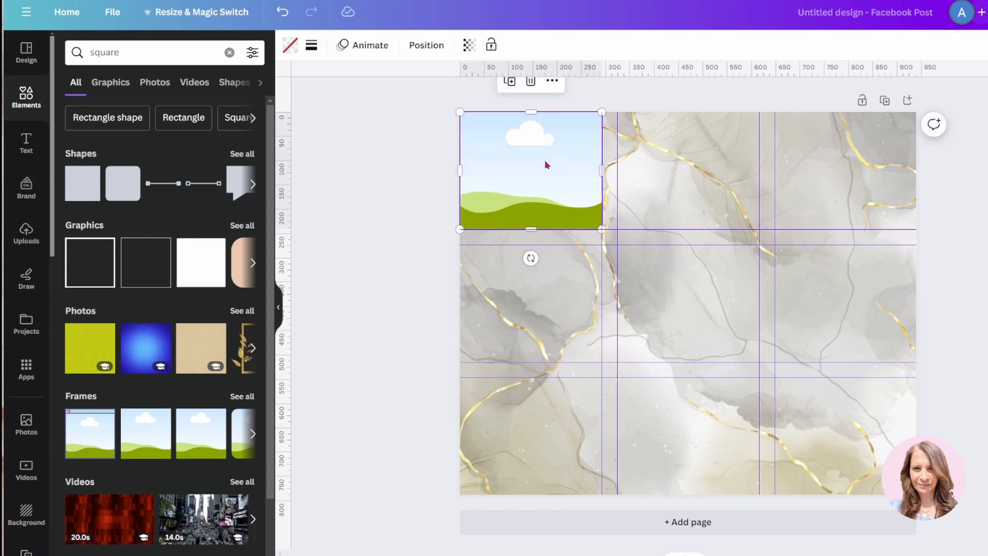
# - Duplicate the frame into the other three corner cells and the centre cell of the guide grid
pyautogui.click(510, 81)
pyautogui.moveTo(523, 168); pyautogui.dragTo(516, 439)
pyautogui.click(824, 88)
pyautogui.click(824, 345)
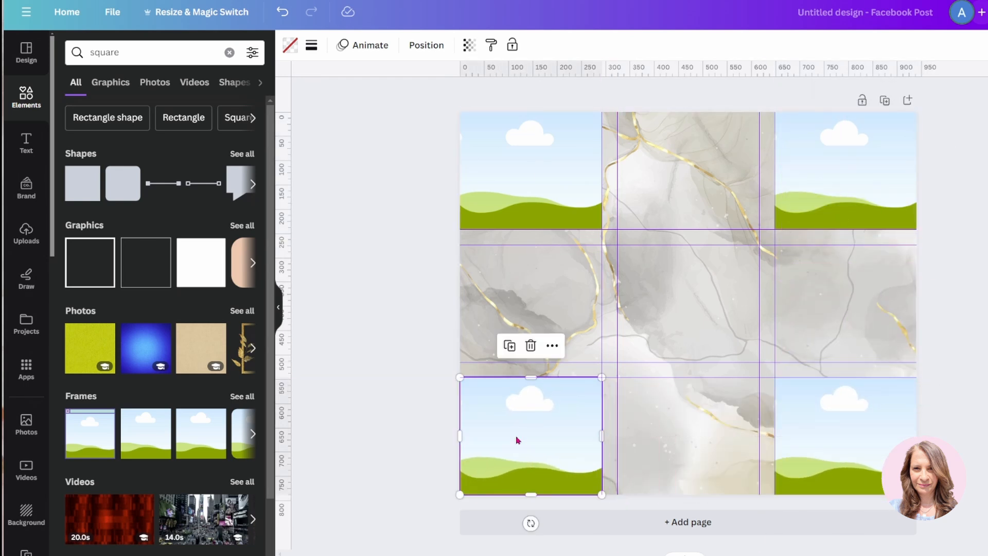
pyautogui.click(509, 345)
pyautogui.moveTo(508, 427); pyautogui.dragTo(654, 282)
# - Select all five frames and scale them down together from opposite corners, leaving a margin around the page edges
pyautogui.click(392, 203)
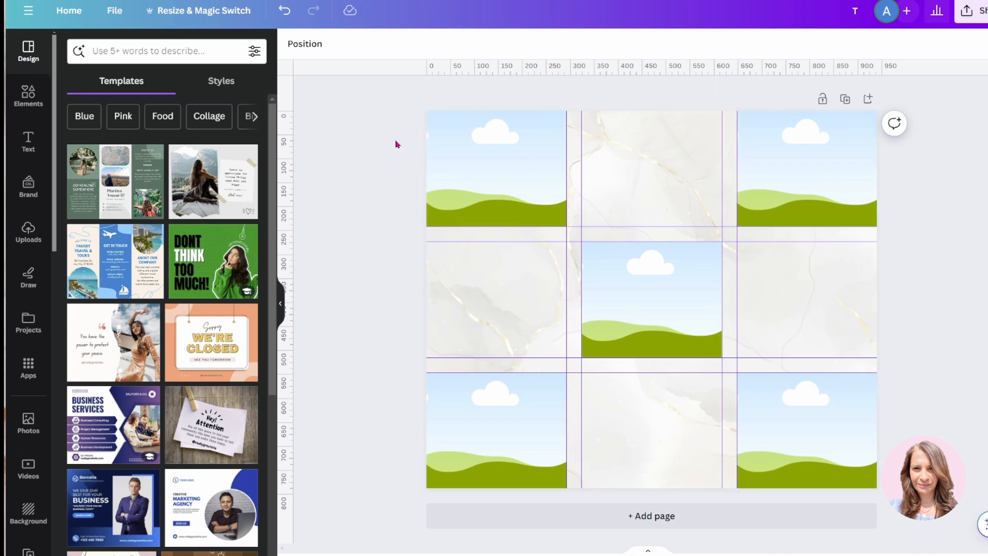
pyautogui.moveTo(389, 122); pyautogui.dragTo(919, 489)
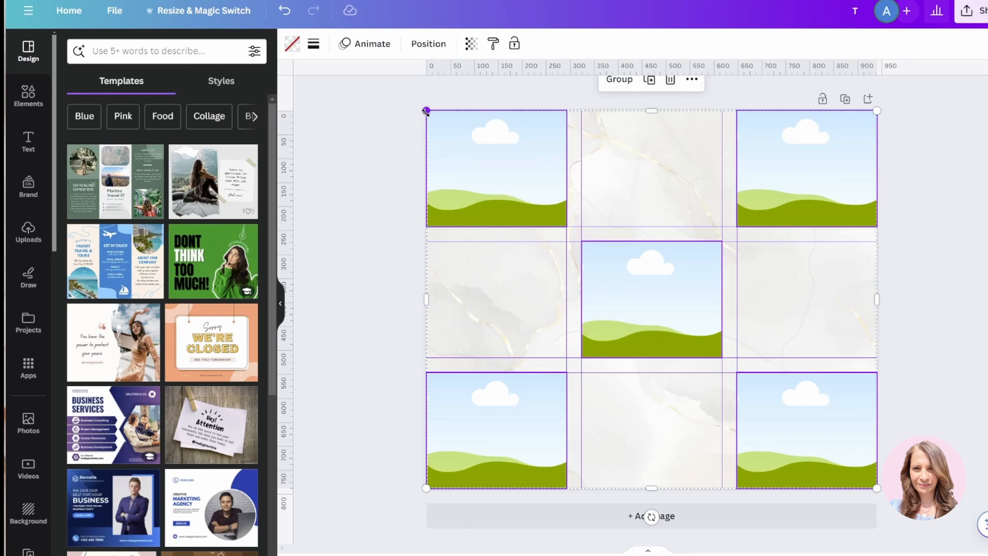
pyautogui.moveTo(427, 111); pyautogui.dragTo(444, 132)
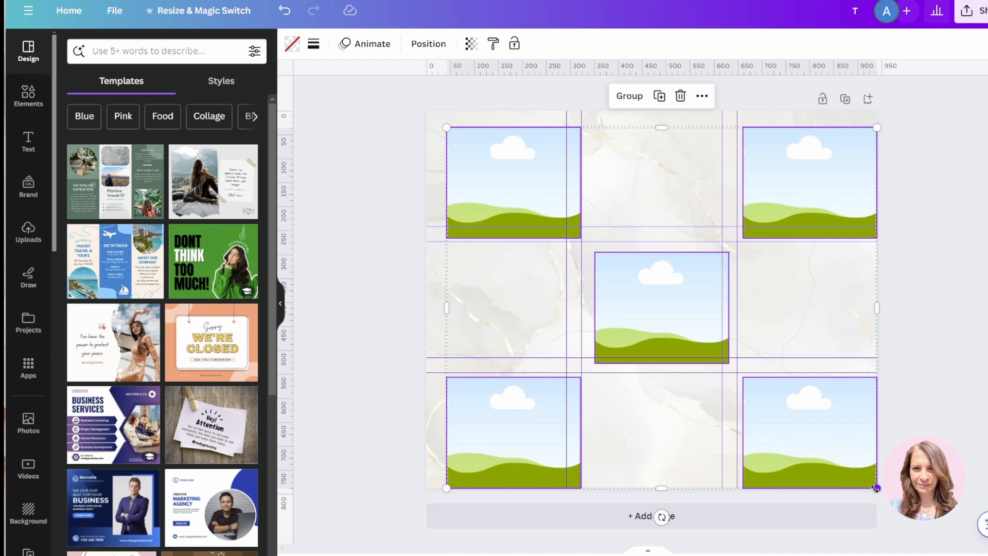
pyautogui.moveTo(875, 488); pyautogui.dragTo(855, 469)
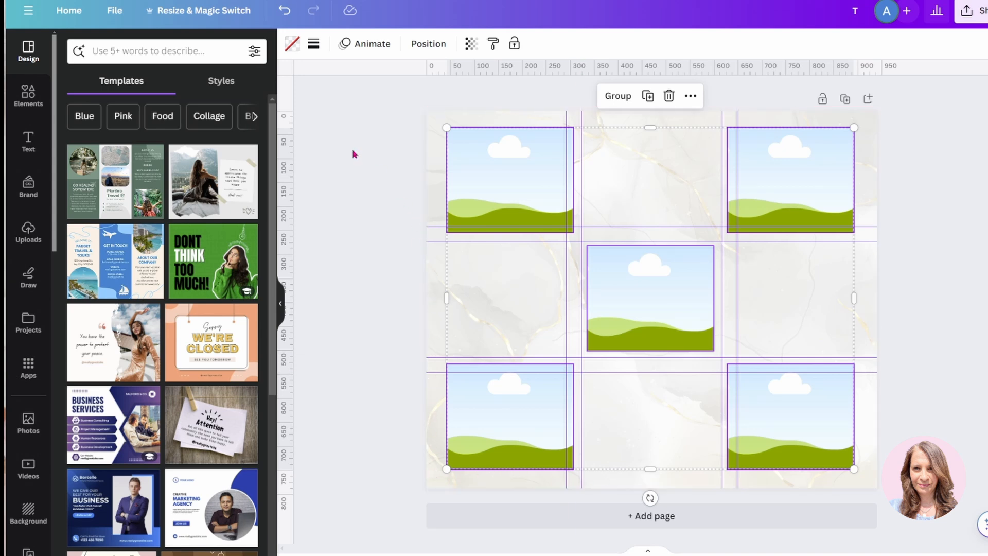
# - Clear all guides from the page
pyautogui.click(111, 13)
pyautogui.moveTo(133, 173)
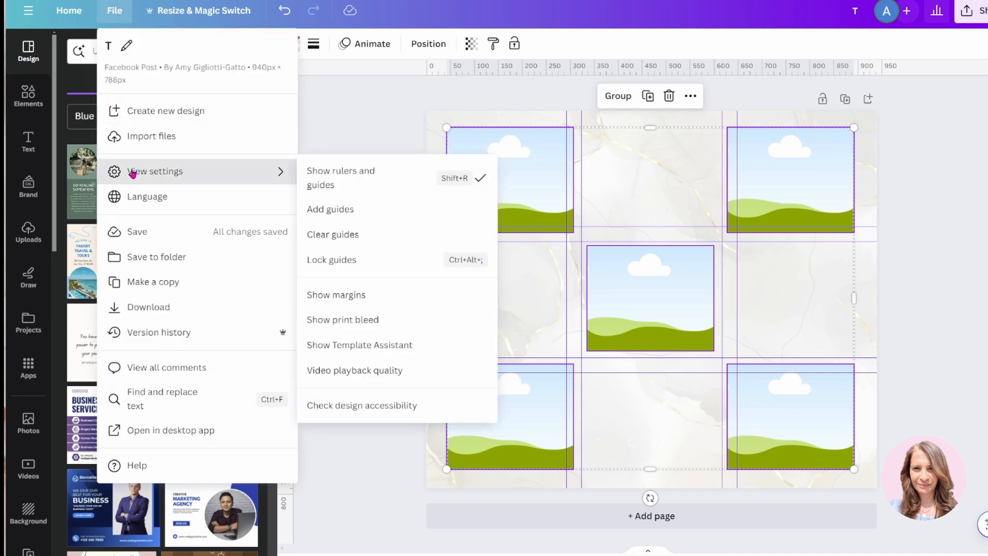
pyautogui.click(324, 235)
pyautogui.click(325, 241)
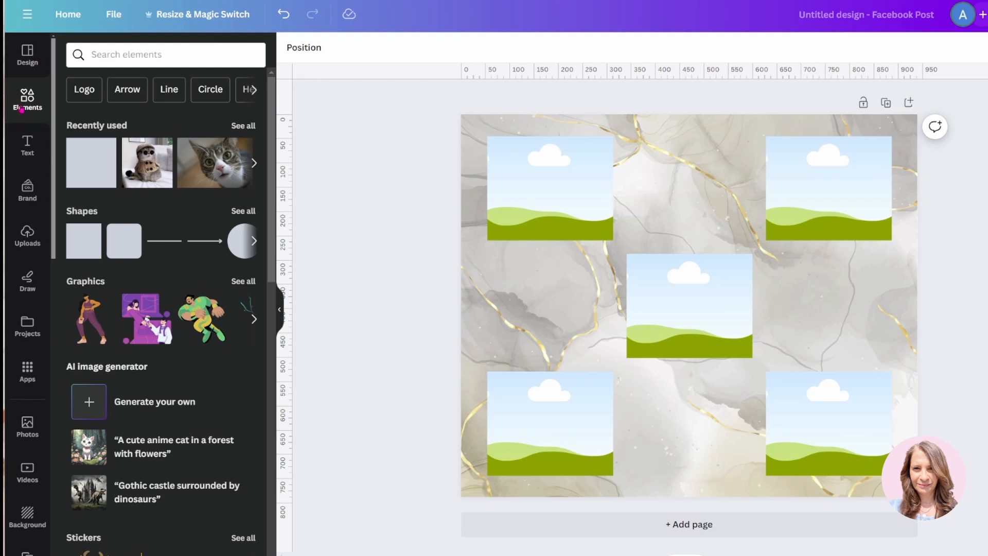
# - Insert a square shape over the centre frame and remove its fill colour
pyautogui.click(76, 173)
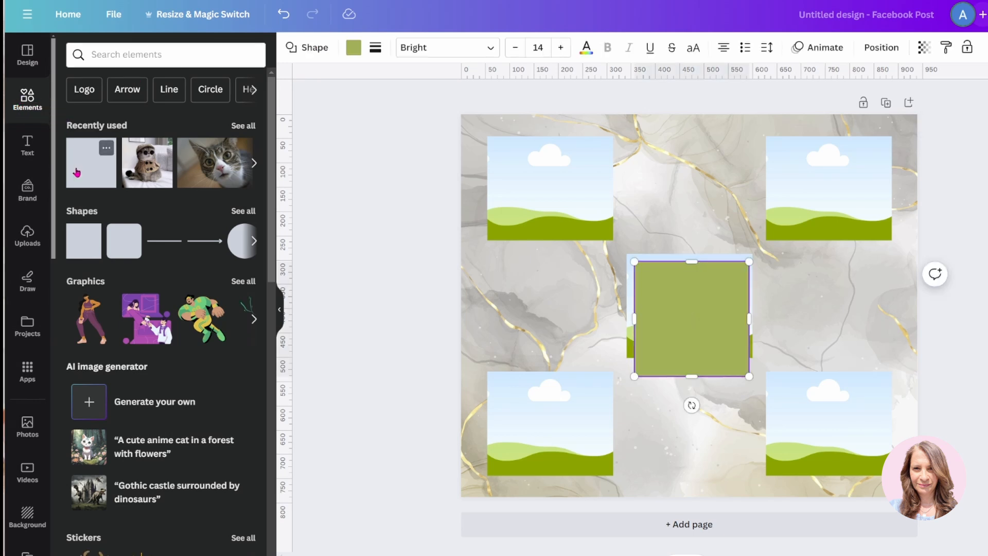
pyautogui.click(349, 52)
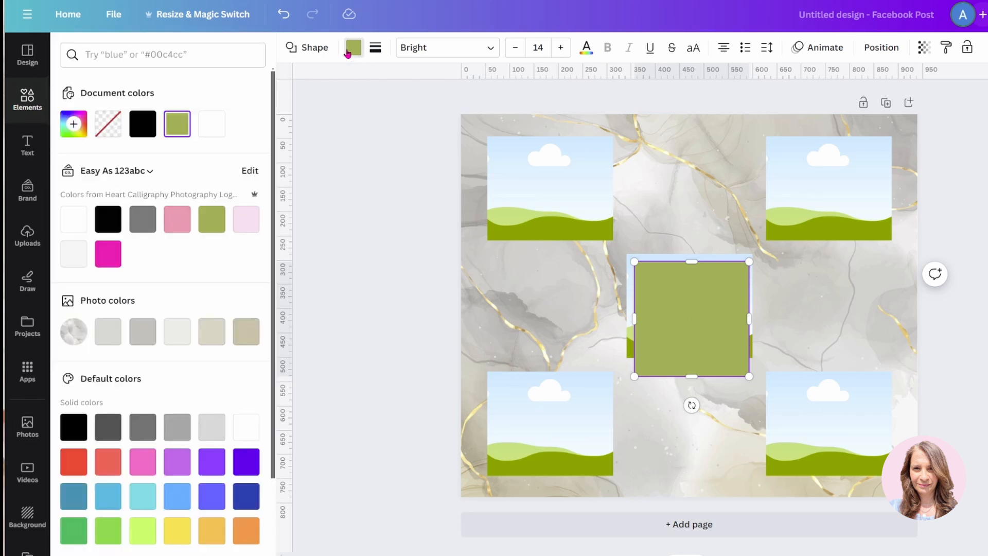
pyautogui.click(109, 124)
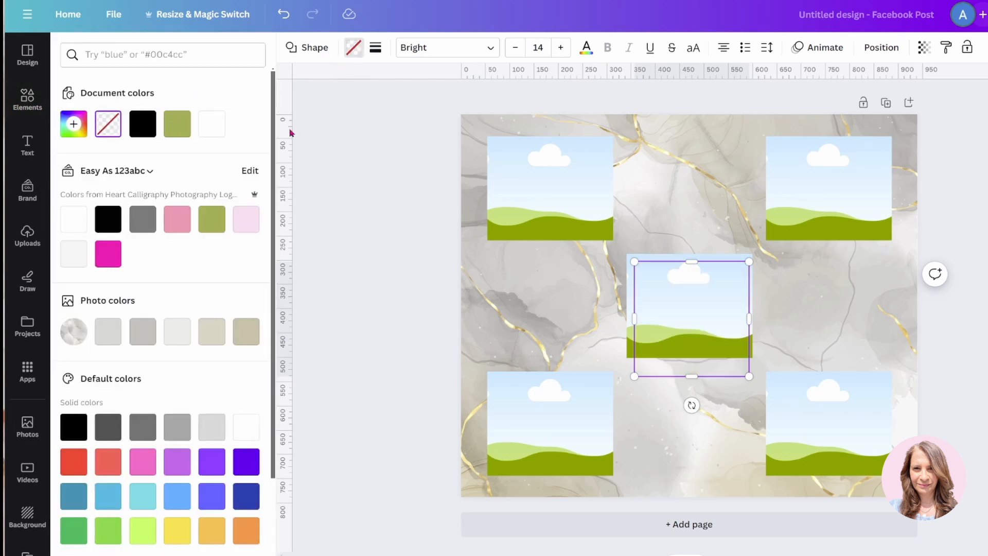
# - Give the square a solid border with a weight of 2
pyautogui.click(375, 48)
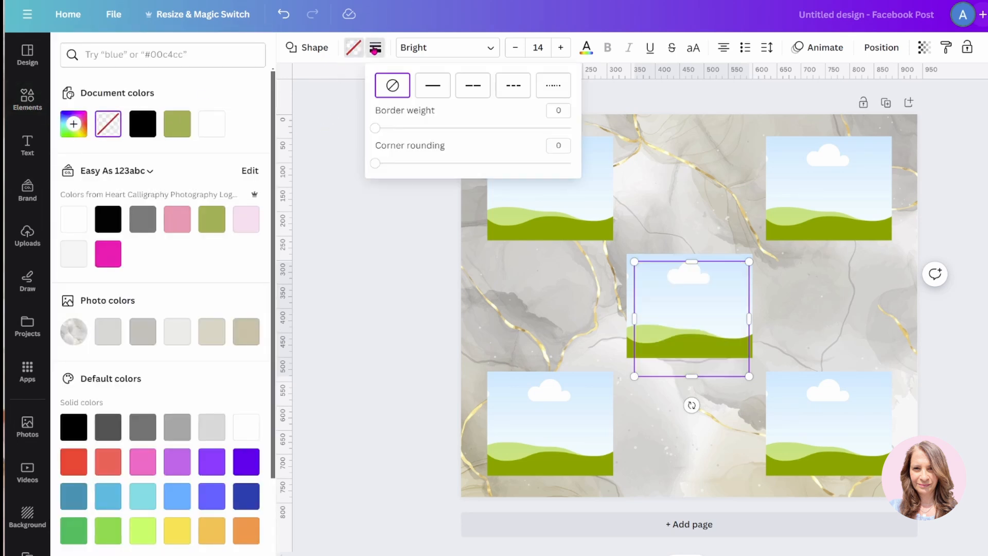
pyautogui.click(436, 92)
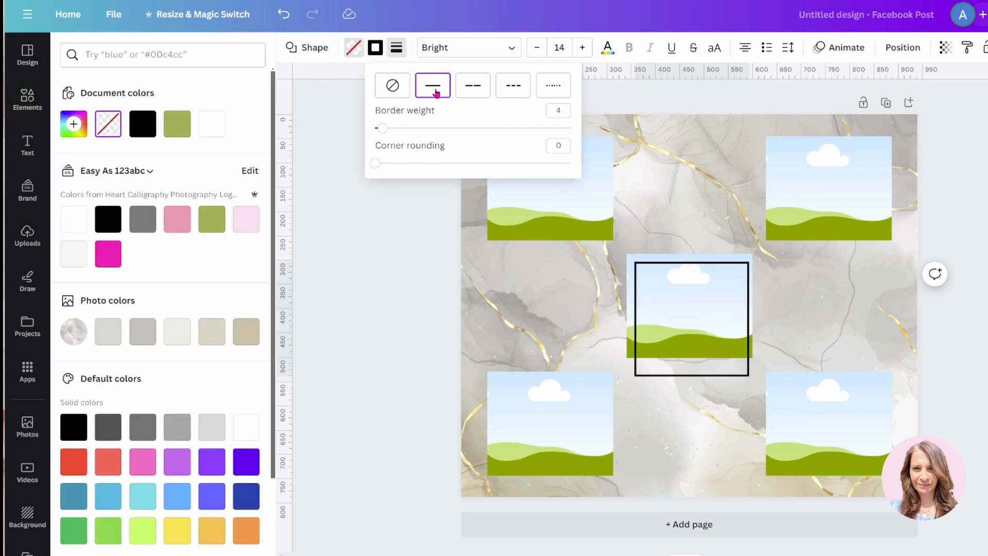
pyautogui.click(565, 111)
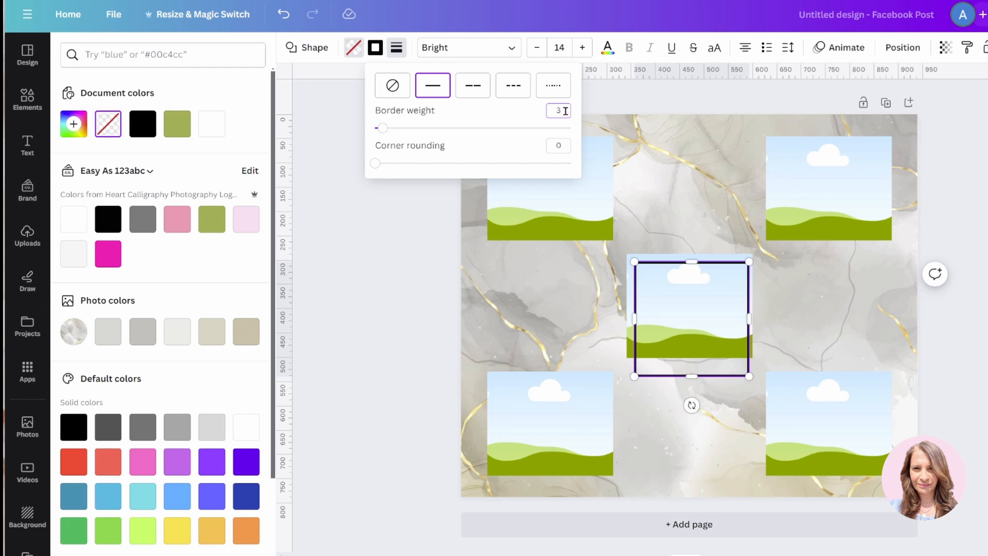
pyautogui.press('Return')
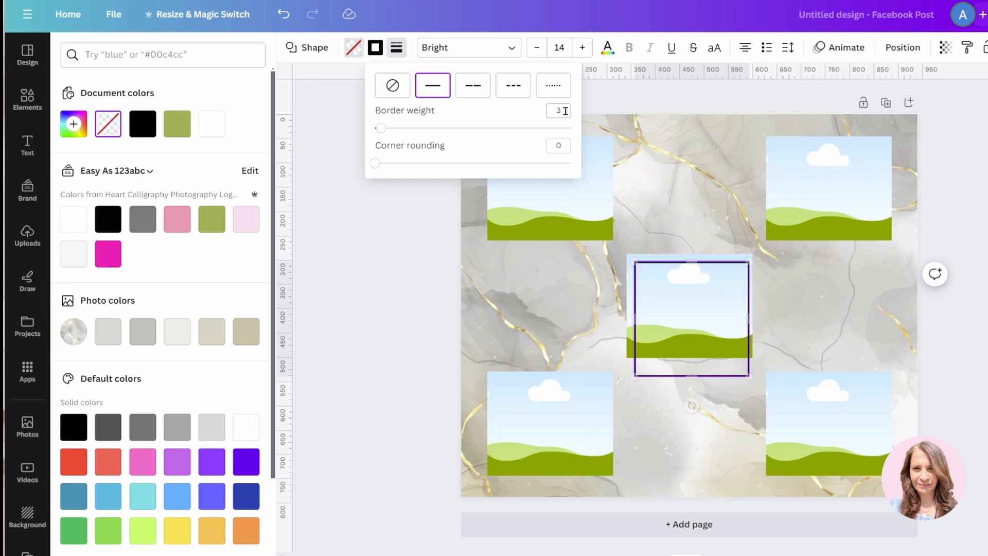
pyautogui.click(565, 111)
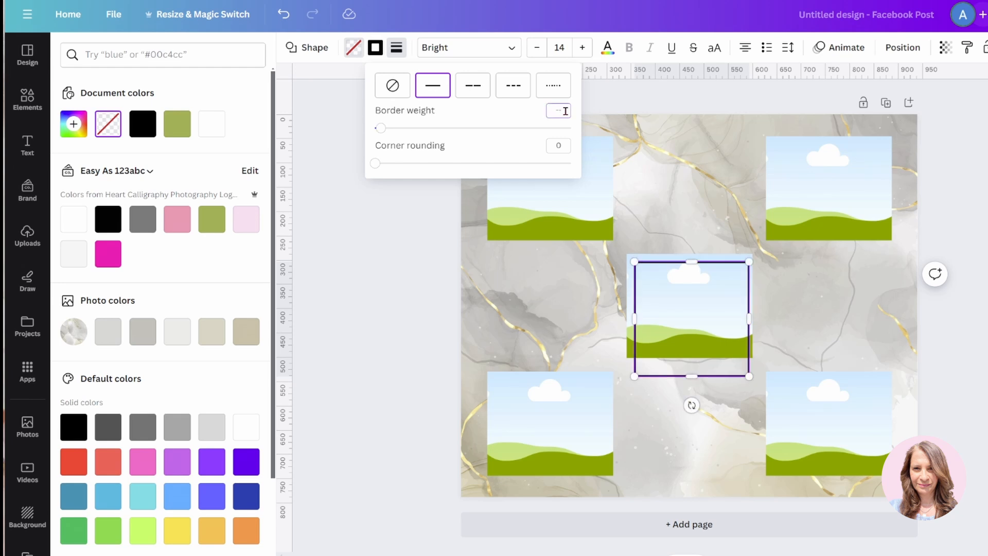
pyautogui.write('2')
pyautogui.press('Return')
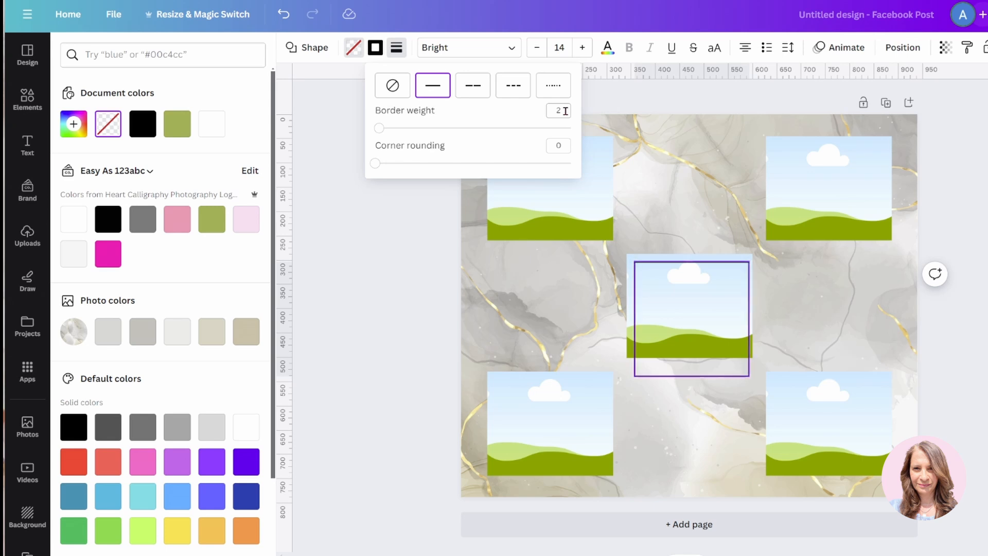
# - Move the outlined square over the upper-left frame and resize it to about 293 wide by 253 high, surrounding the frame
pyautogui.press('Escape')
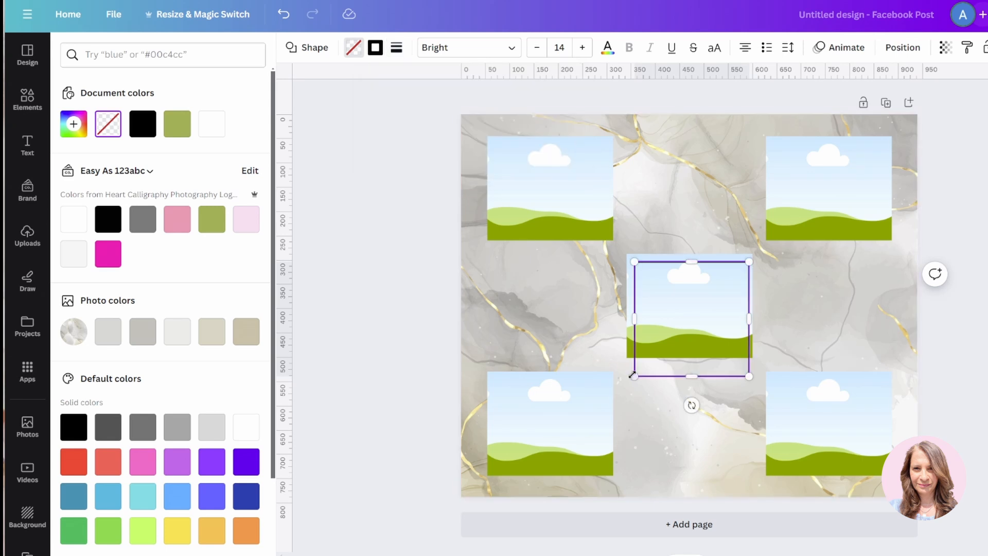
pyautogui.moveTo(665, 372); pyautogui.dragTo(509, 235)
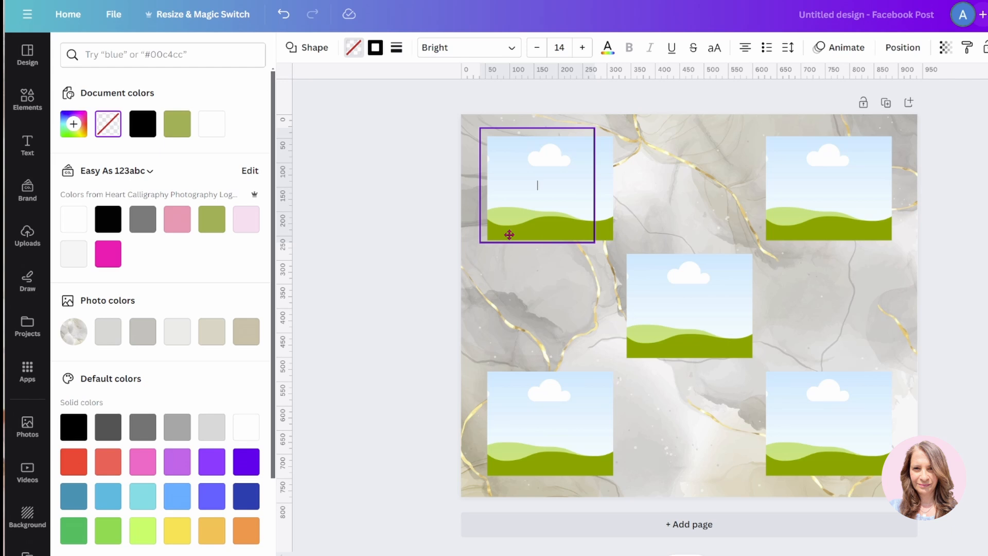
pyautogui.moveTo(509, 235); pyautogui.dragTo(508, 234)
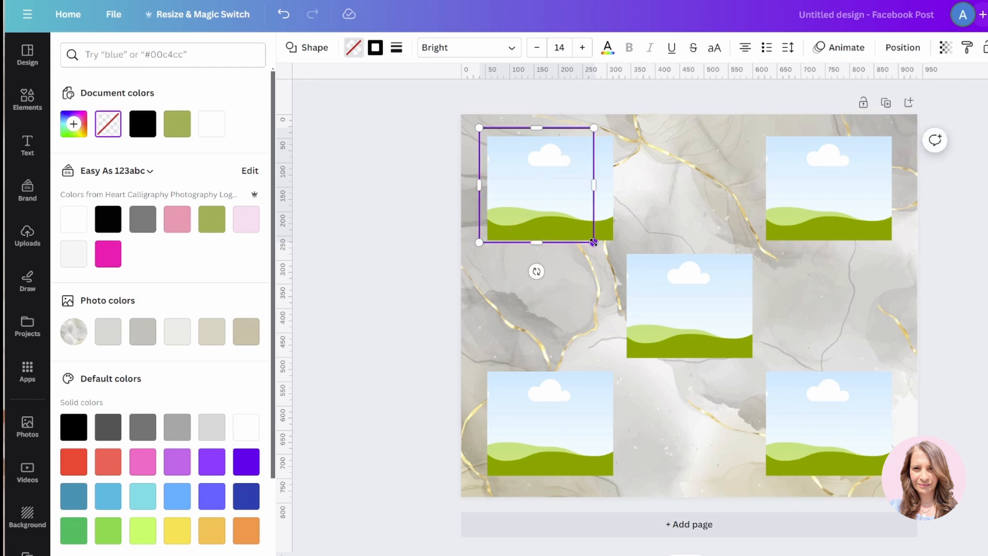
pyautogui.moveTo(595, 241); pyautogui.dragTo(621, 250)
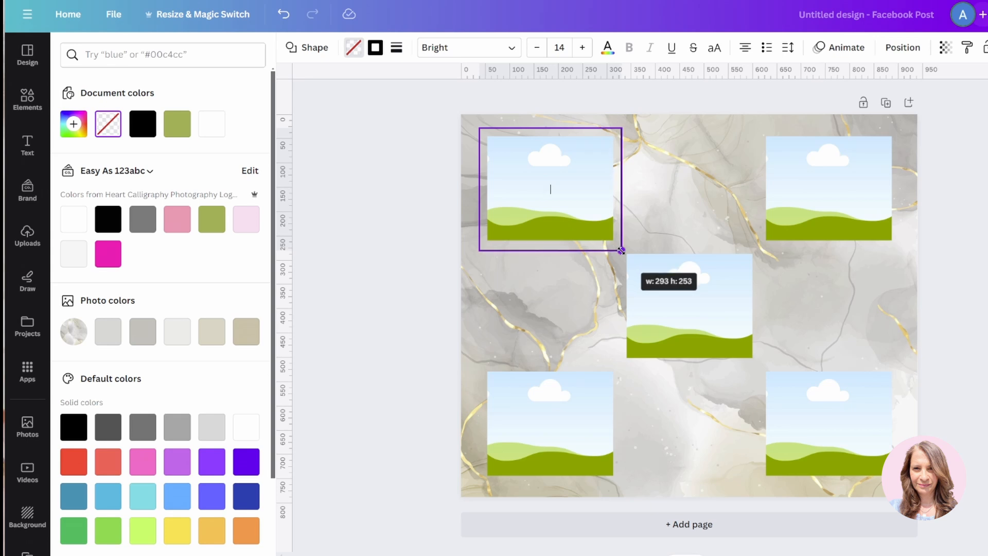
pyautogui.click(413, 291)
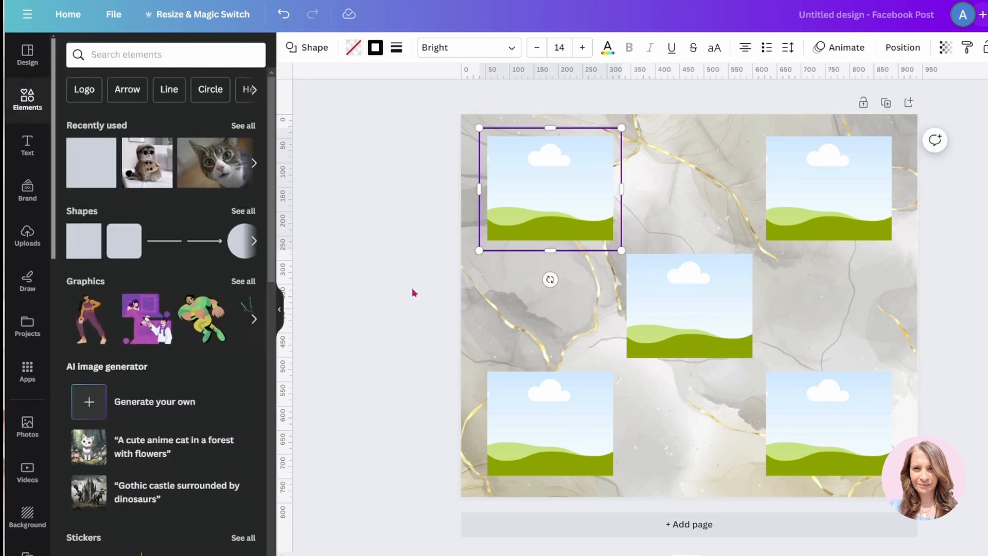
pyautogui.click(414, 292)
# - Duplicate the upper-left outline and place copies around the other four frames
pyautogui.click(482, 247)
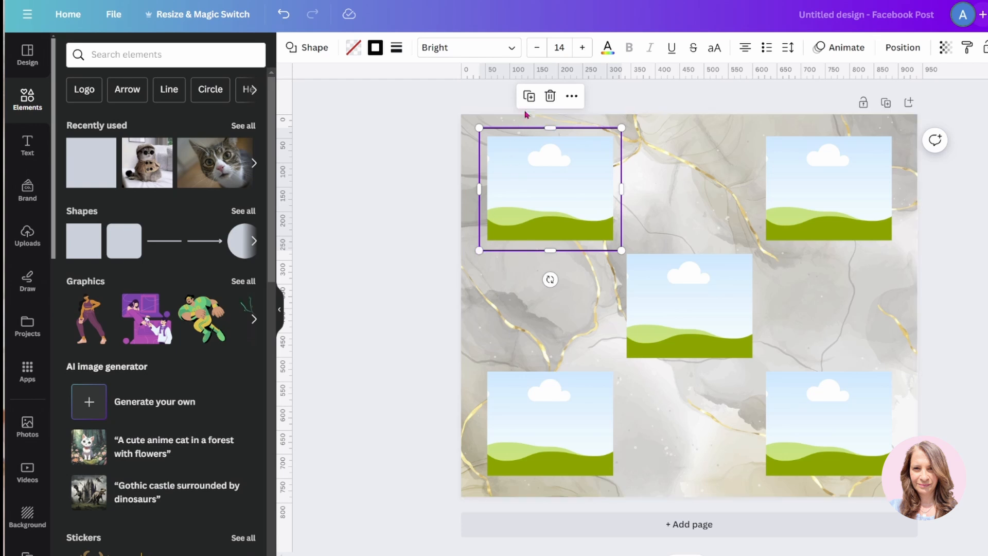
pyautogui.click(529, 96)
pyautogui.moveTo(512, 230); pyautogui.dragTo(795, 471)
pyautogui.moveTo(760, 414); pyautogui.dragTo(667, 288)
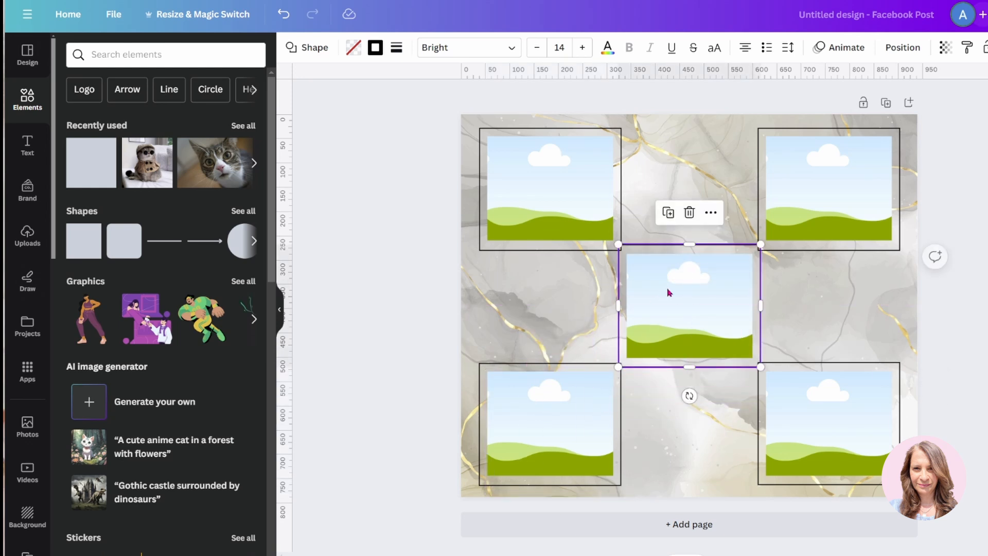
pyautogui.click(967, 304)
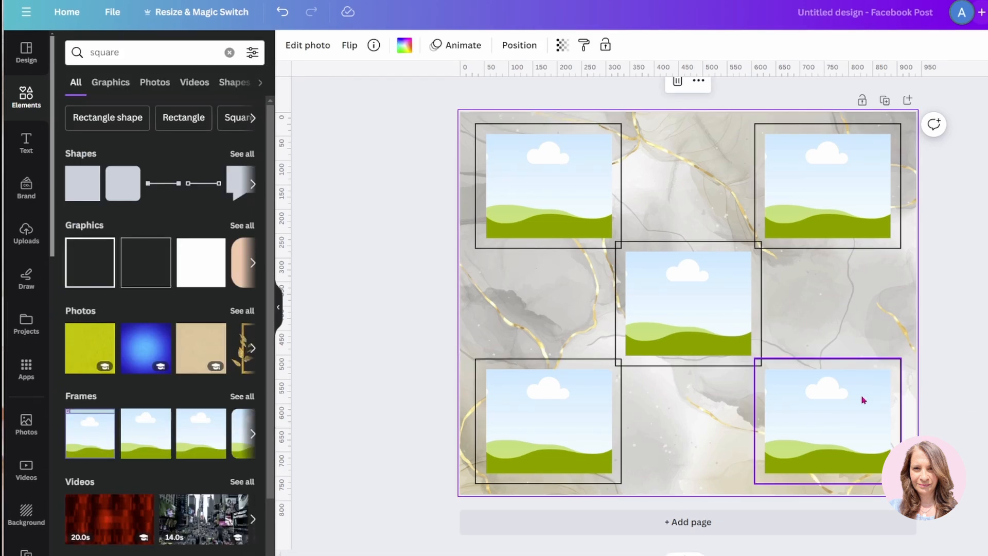
# - Add a text box between the two upper frames and set its font to Archivo Black
pyautogui.click(27, 144)
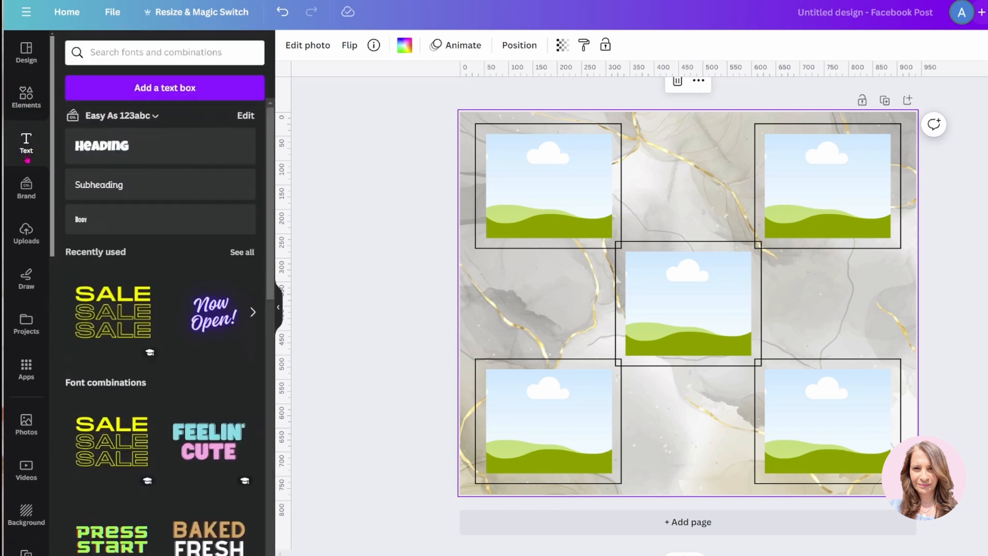
pyautogui.click(165, 87)
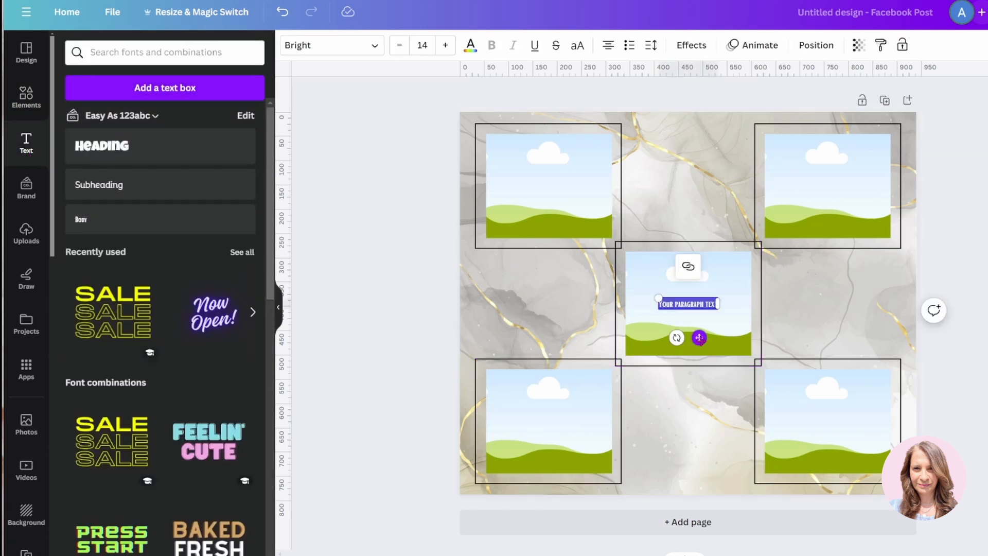
pyautogui.moveTo(699, 338); pyautogui.dragTo(699, 215)
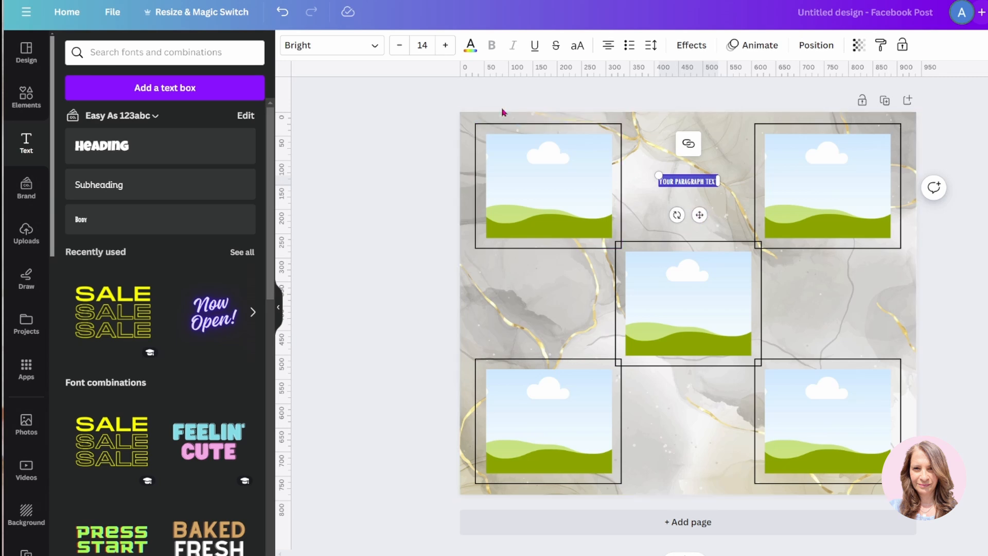
pyautogui.click(376, 48)
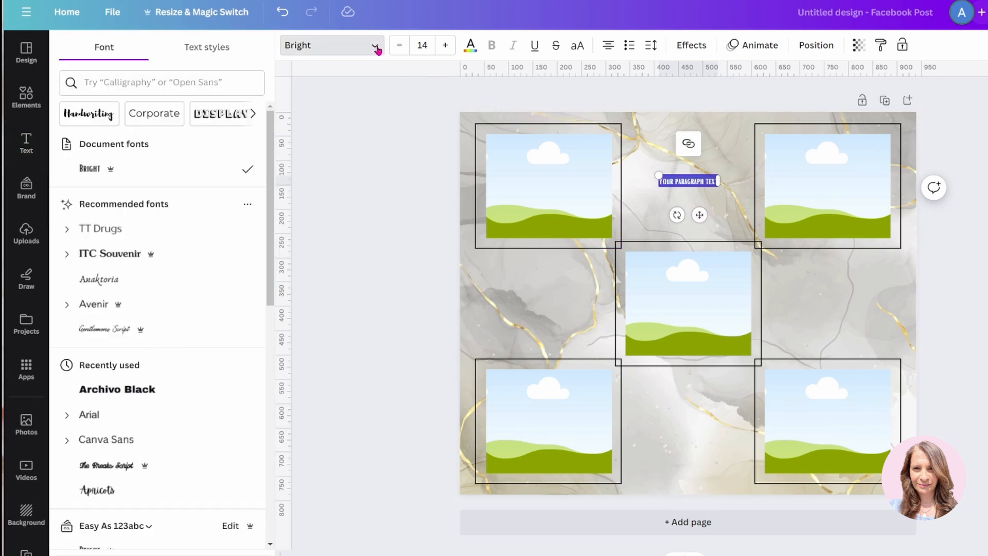
pyautogui.click(138, 390)
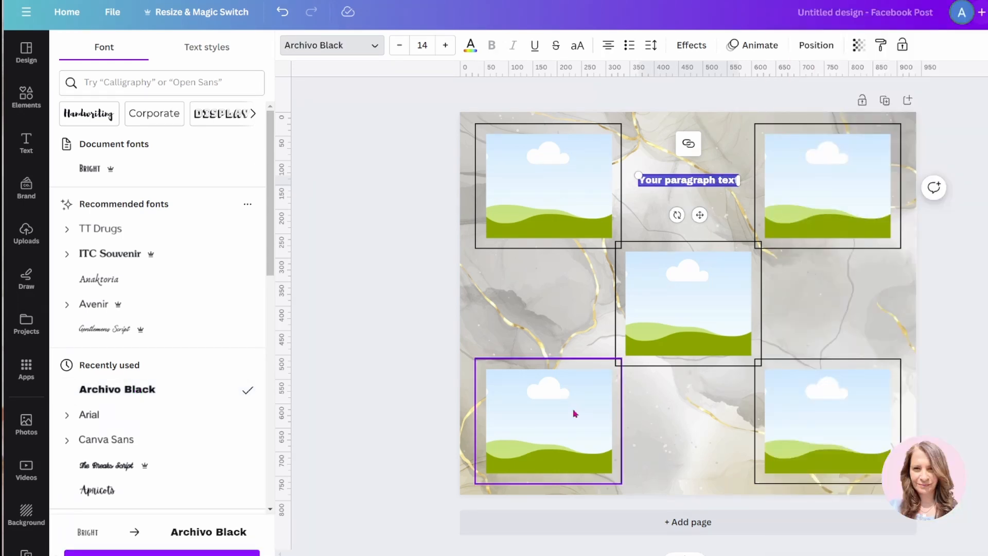
# - Replace the placeholder text with a capital T and enlarge it to about font size 135
pyautogui.press('BackSpace')
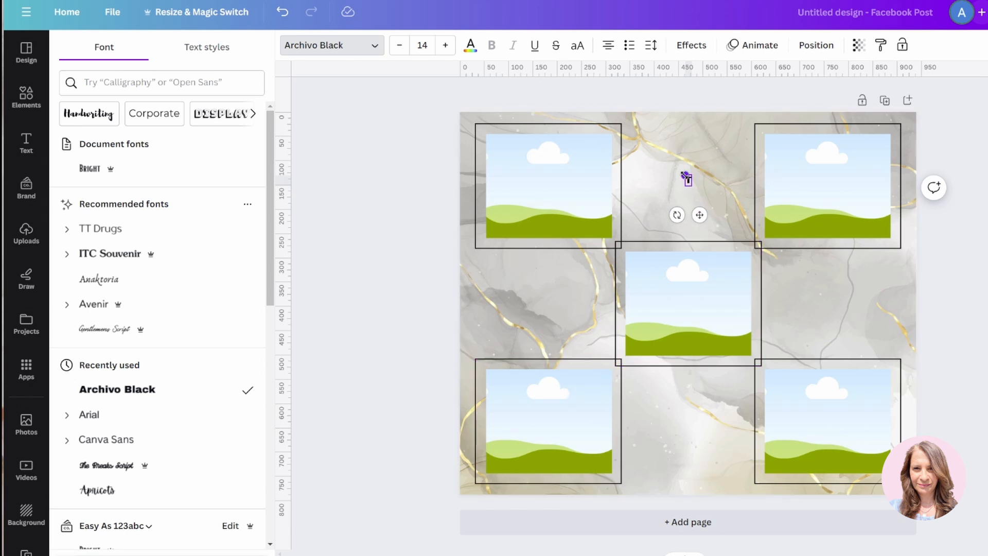
pyautogui.moveTo(685, 176); pyautogui.dragTo(660, 135)
pyautogui.moveTo(692, 186); pyautogui.dragTo(724, 238)
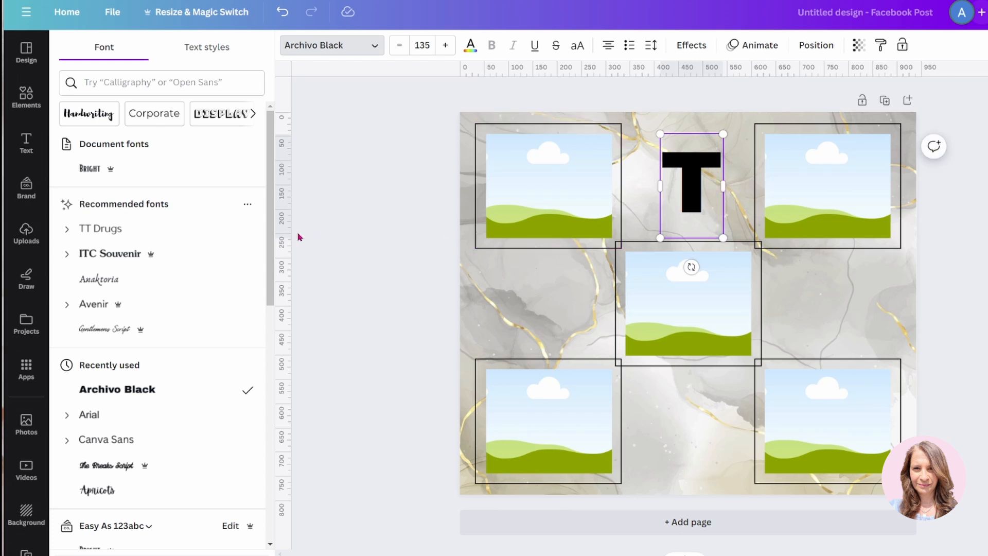
pyautogui.click(373, 233)
pyautogui.click(389, 195)
# - Centre the T between the two upper frames and enlarge it to about font size 170
pyautogui.click(695, 208)
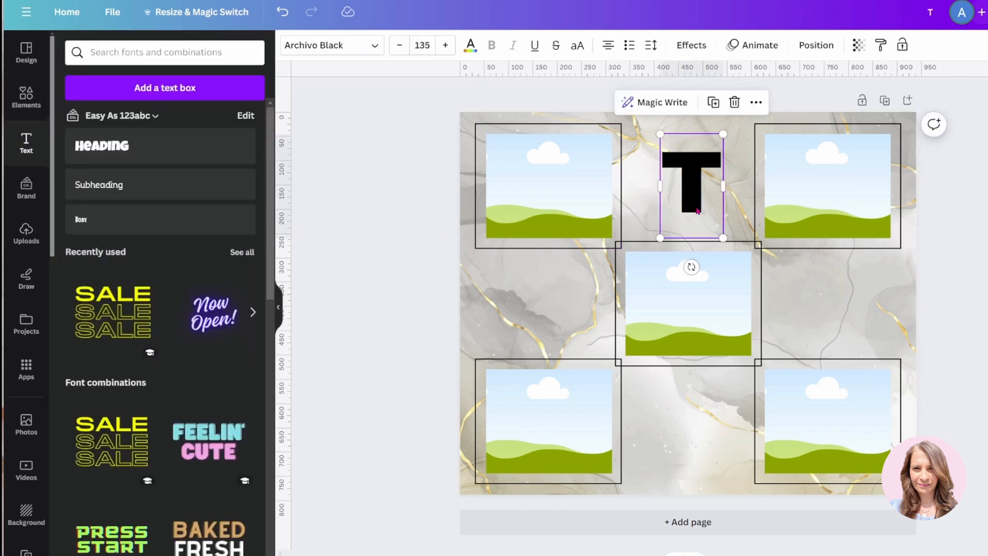
pyautogui.moveTo(698, 211); pyautogui.dragTo(694, 211)
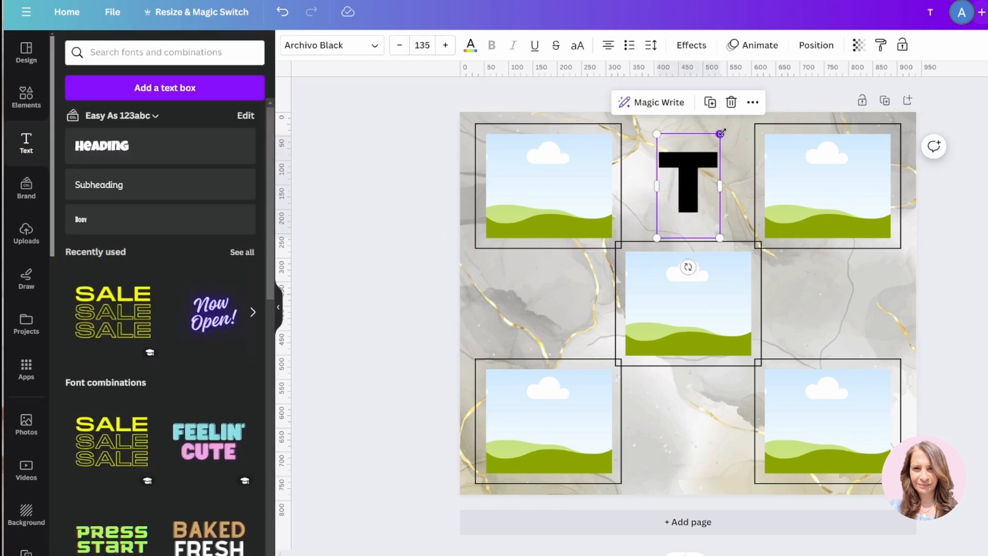
pyautogui.moveTo(723, 133)
pyautogui.mouseDown()
pyautogui.moveTo(739, 125)
pyautogui.moveTo(728, 124)
pyautogui.mouseUp()
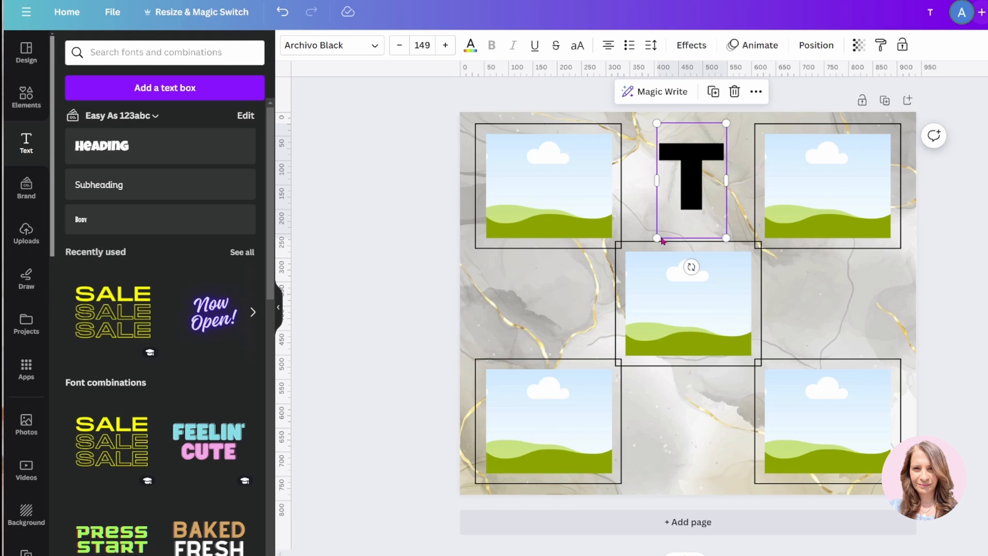
pyautogui.moveTo(657, 238); pyautogui.dragTo(647, 255)
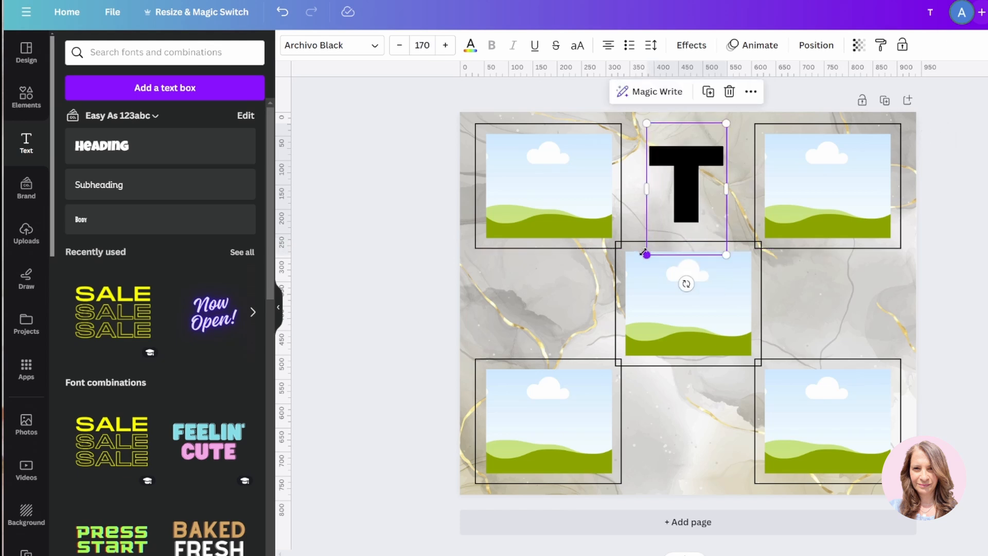
pyautogui.click(431, 243)
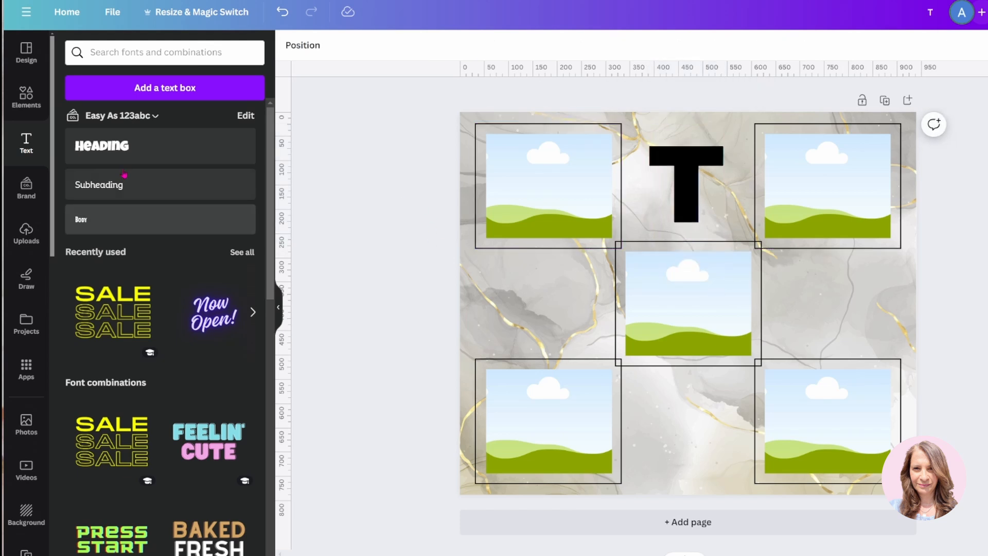
# - Add a second text box over the T reading "Mooshie" and enlarge it to the T's width, about font size 47.6
pyautogui.click(158, 92)
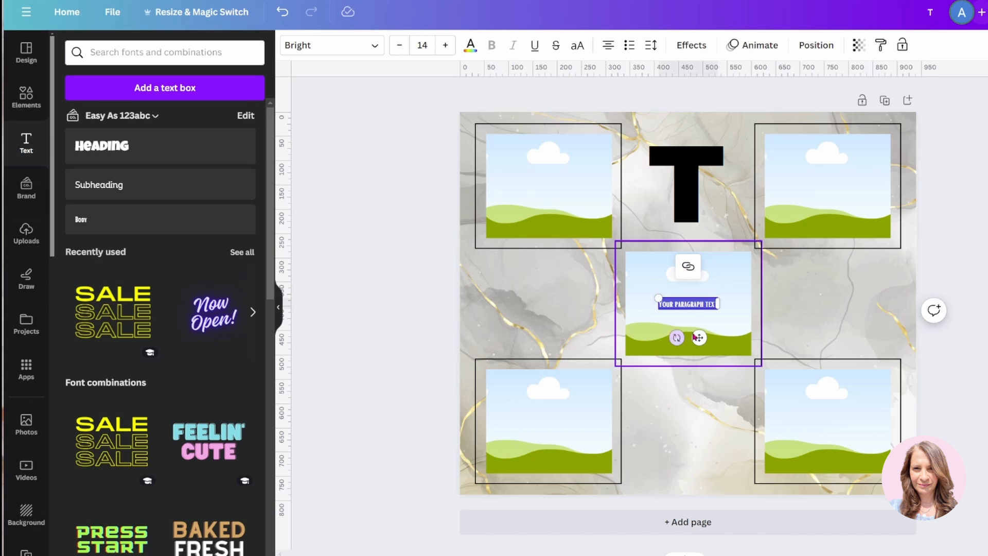
pyautogui.moveTo(699, 338); pyautogui.dragTo(699, 225)
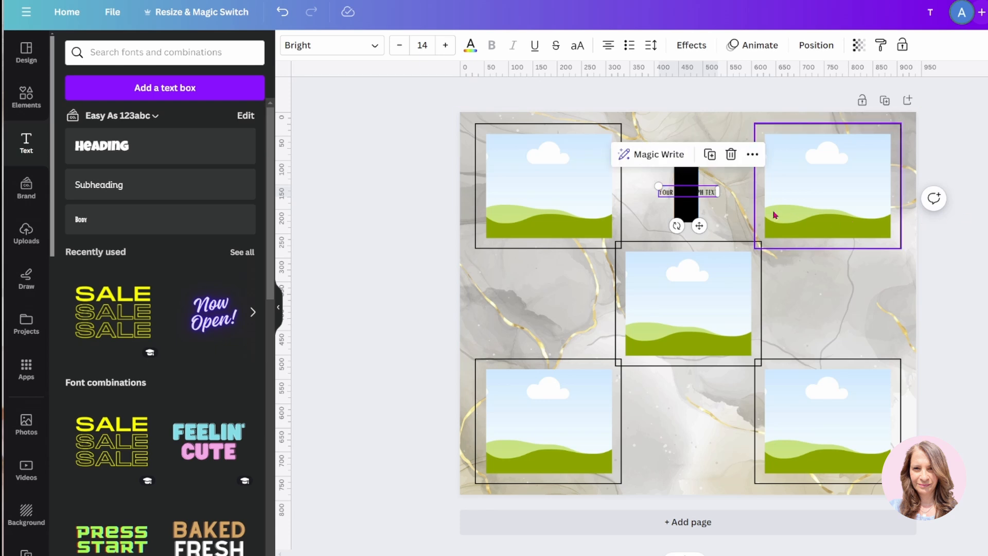
pyautogui.doubleClick(705, 196)
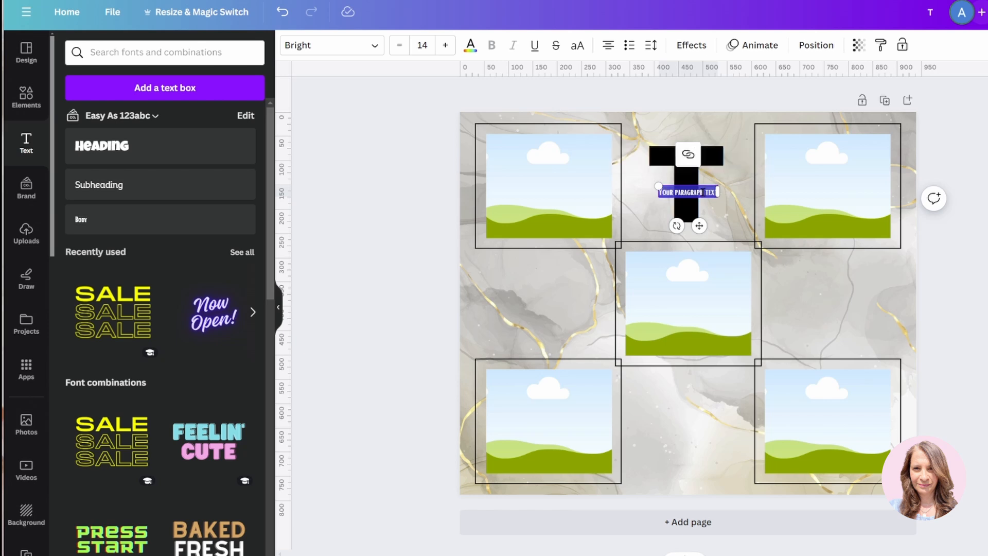
pyautogui.press('BackSpace')
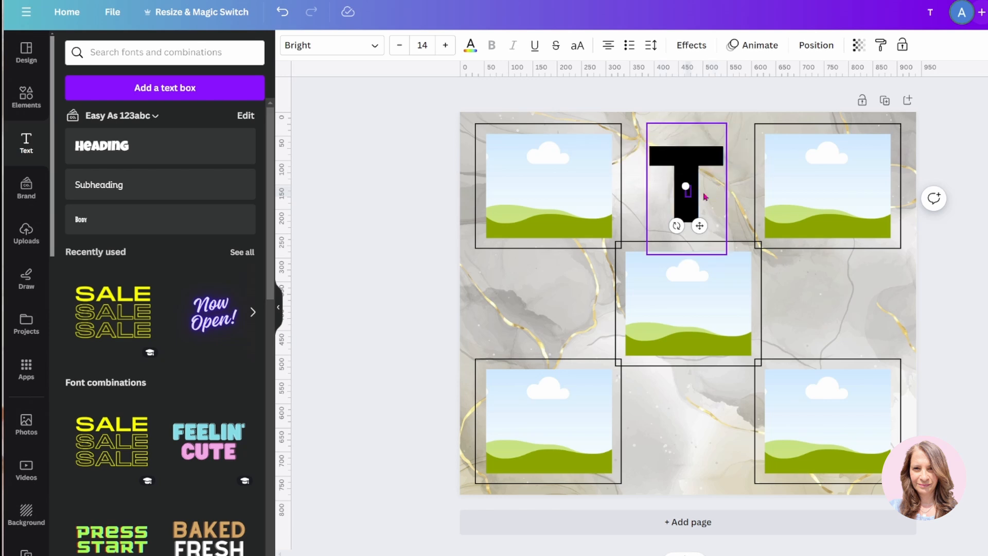
pyautogui.moveTo(693, 192); pyautogui.dragTo(703, 192)
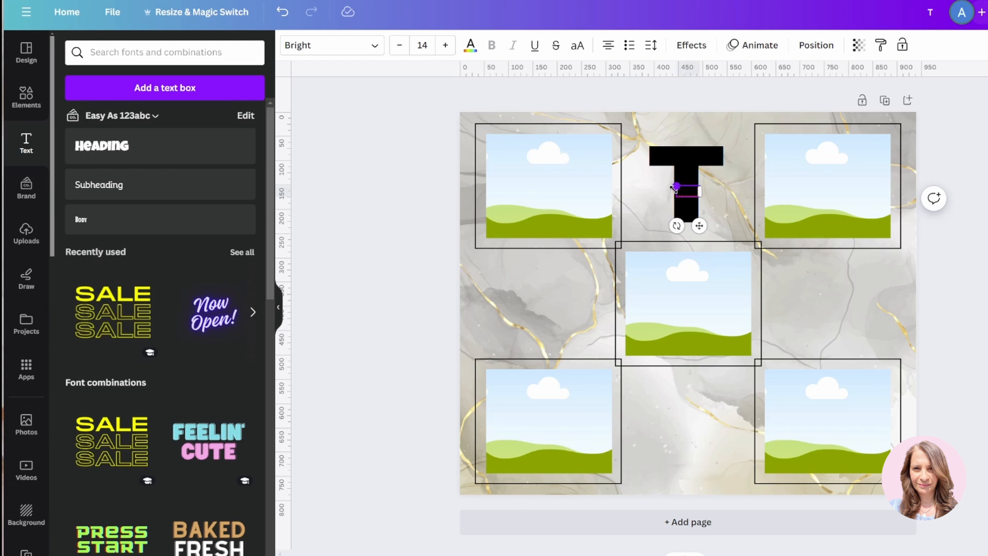
pyautogui.moveTo(675, 188); pyautogui.dragTo(647, 172)
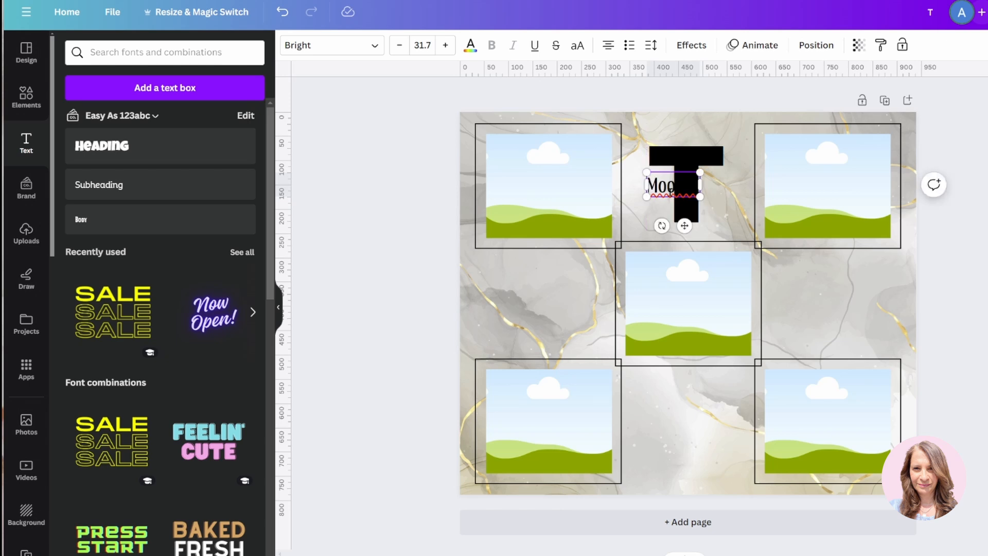
pyautogui.moveTo(700, 197); pyautogui.dragTo(729, 208)
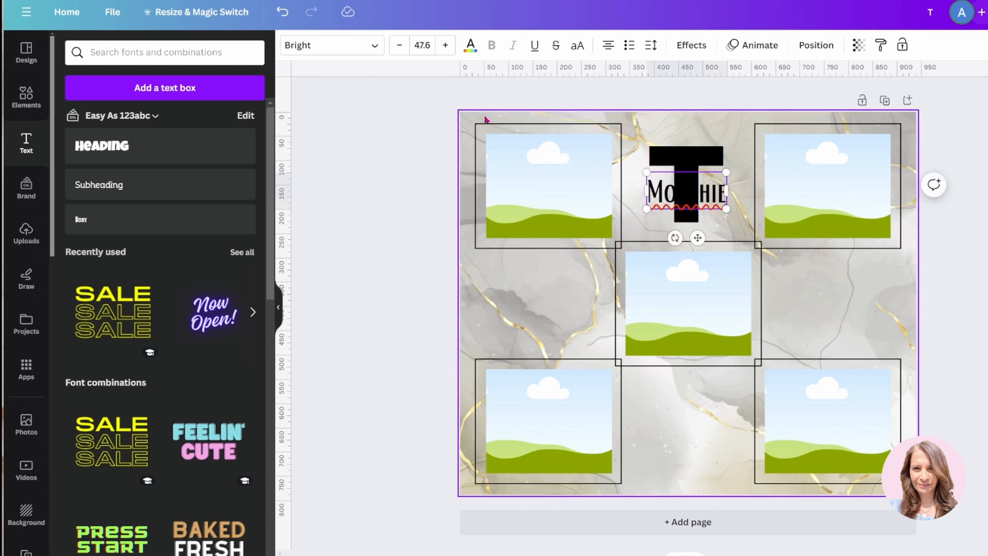
# - Change the font of the "Mooshie" text to The Breaks Script
pyautogui.click(376, 48)
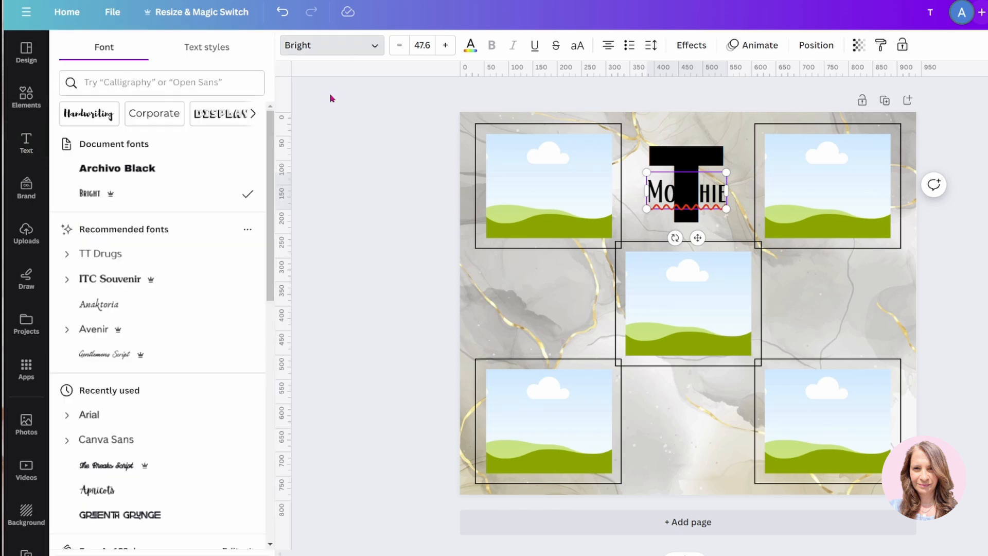
pyautogui.click(105, 466)
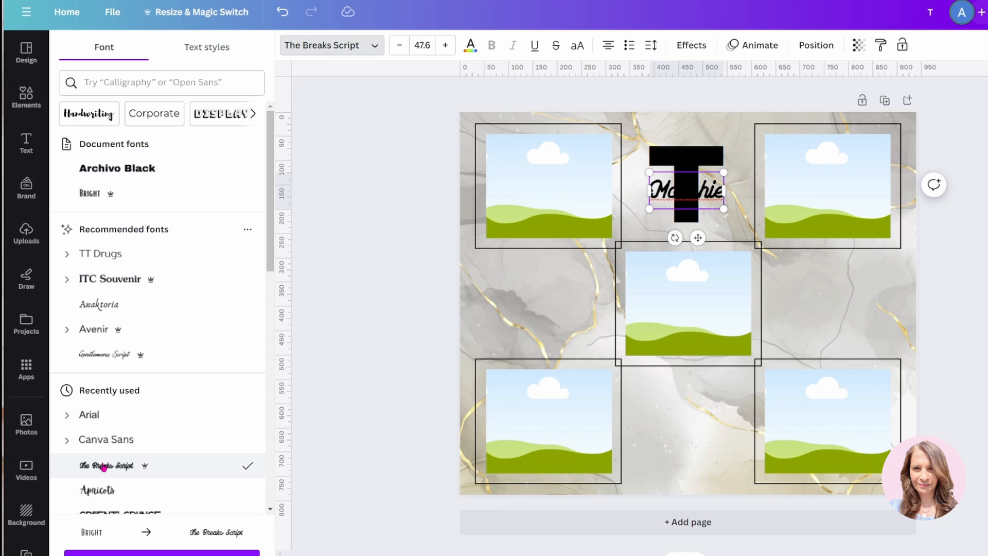
pyautogui.click(423, 224)
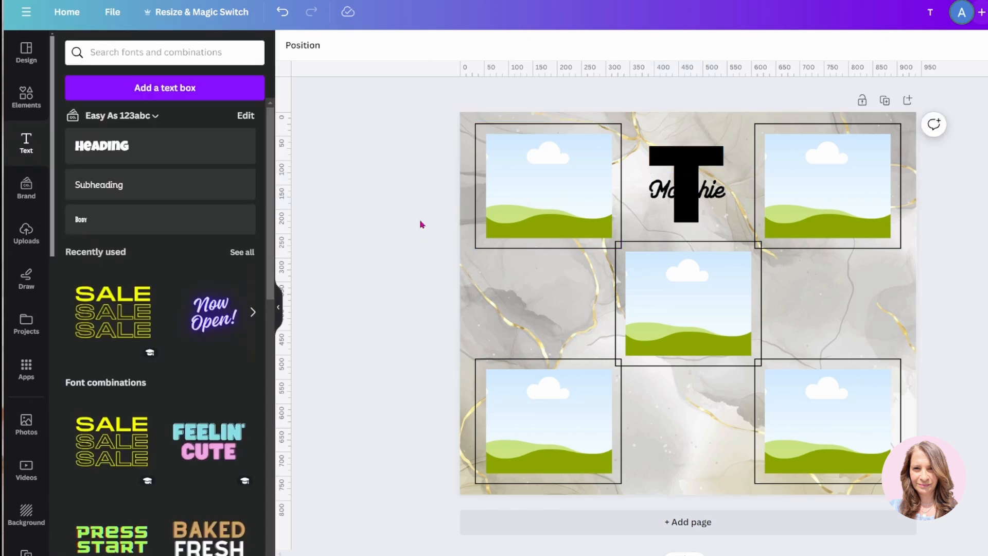
# - Set the transparency of the large T behind the "Mooshie" text to 28
pyautogui.click(704, 152)
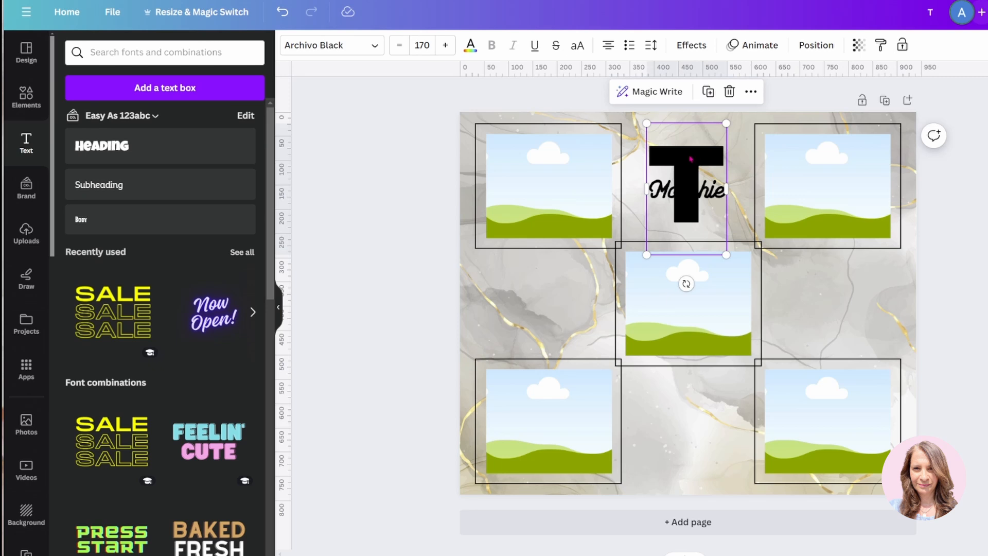
pyautogui.click(859, 45)
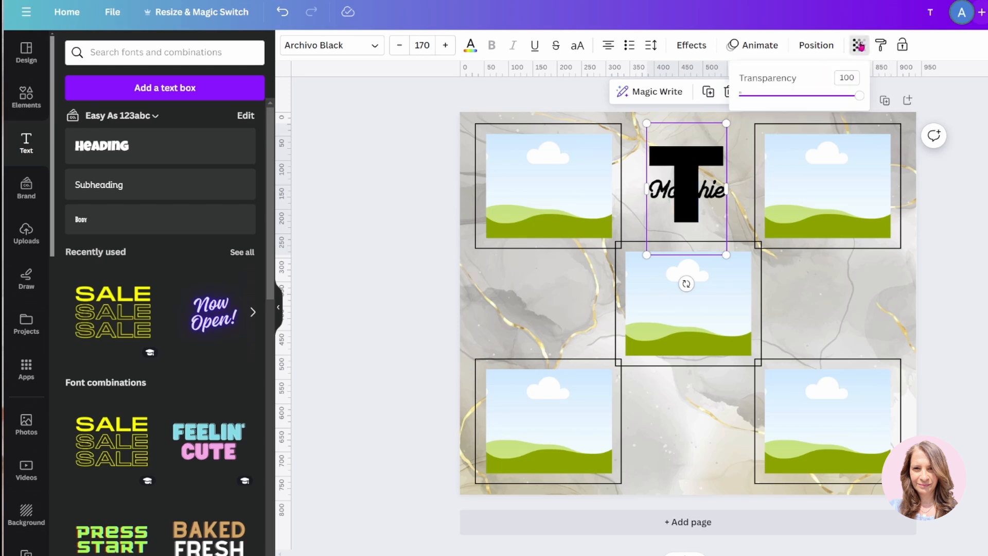
pyautogui.moveTo(860, 96); pyautogui.dragTo(774, 103)
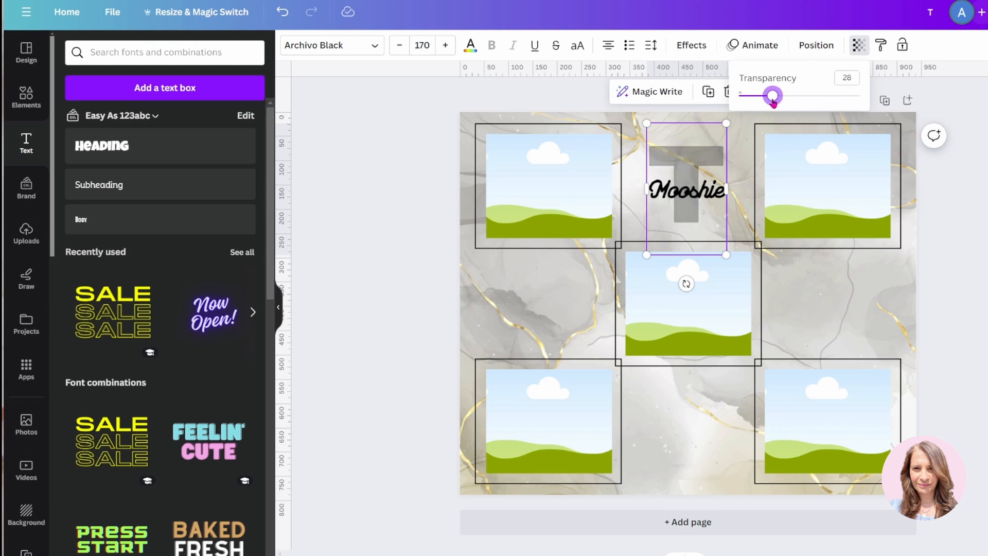
pyautogui.click(397, 133)
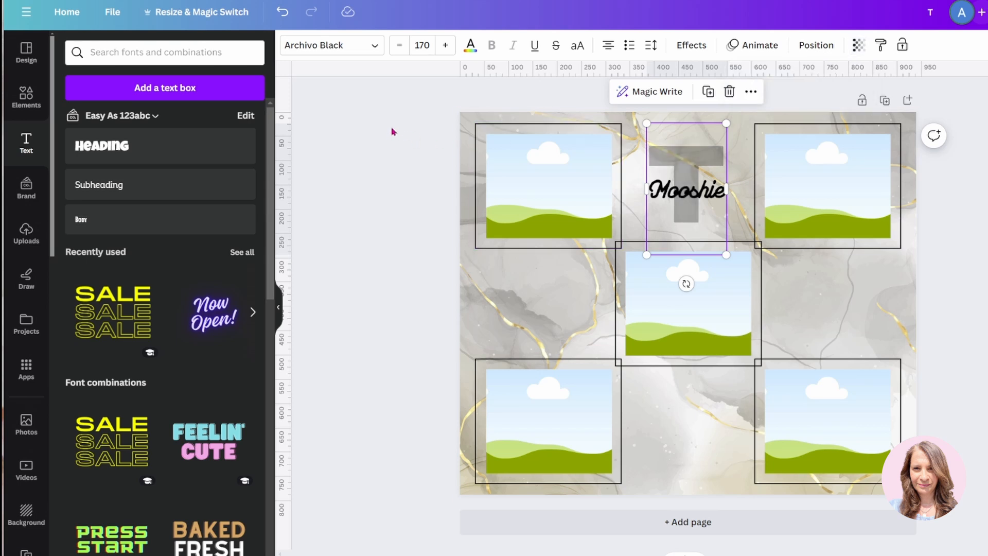
pyautogui.click(392, 132)
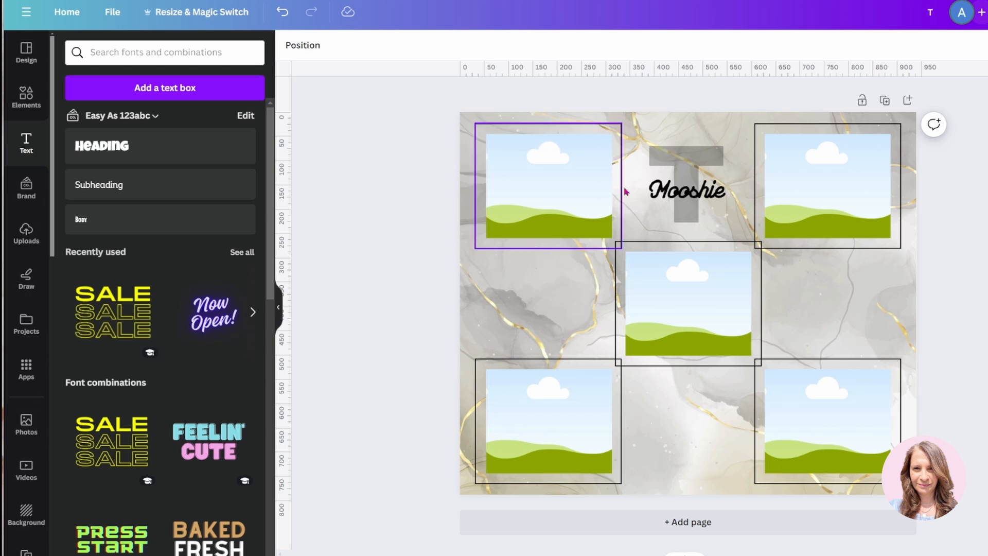
# - Duplicate the "Mooshie" text and place copies in the gap between the lower frames and in the two gaps beside the middle frame
pyautogui.click(659, 199)
pyautogui.click(708, 141)
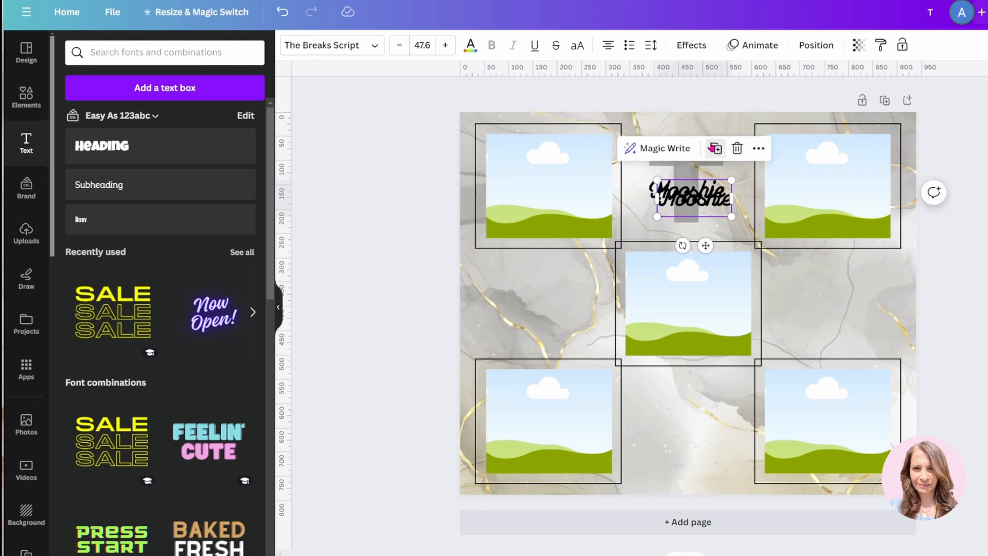
pyautogui.moveTo(705, 242); pyautogui.dragTo(698, 495)
pyautogui.click(570, 279)
pyautogui.click(868, 280)
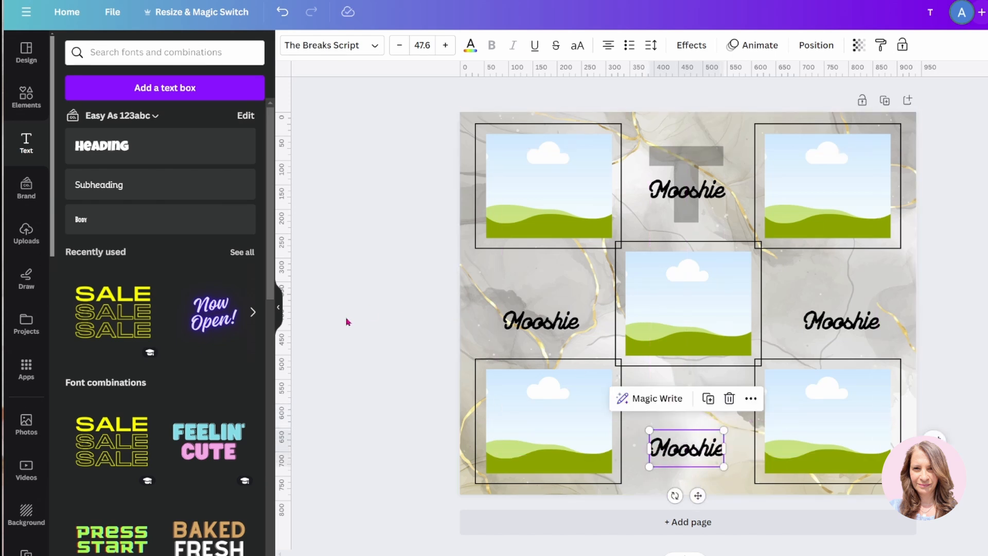
# - Add a text box reading "Your Text Here" above the "Mooshie" copy between the two lower frames
pyautogui.click(140, 88)
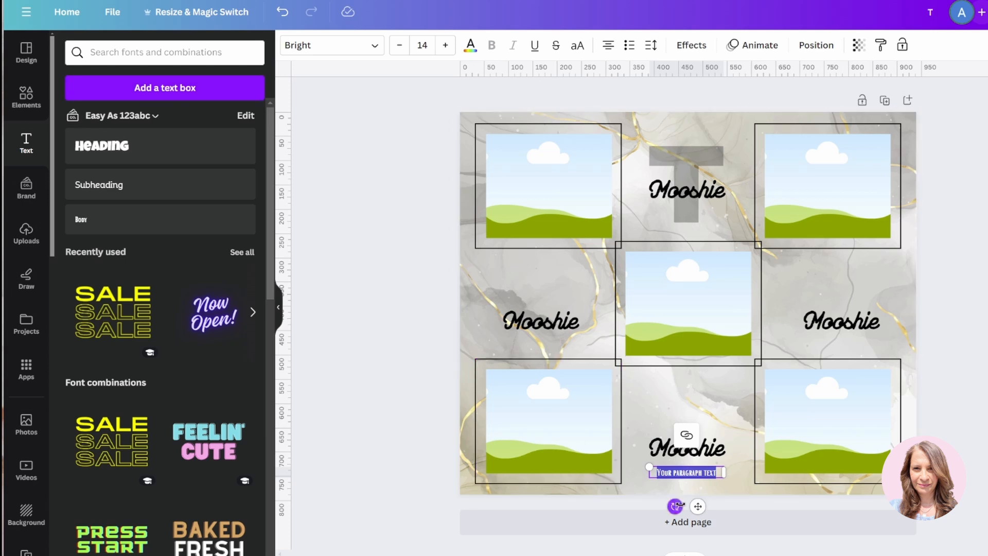
pyautogui.moveTo(698, 506); pyautogui.dragTo(697, 449)
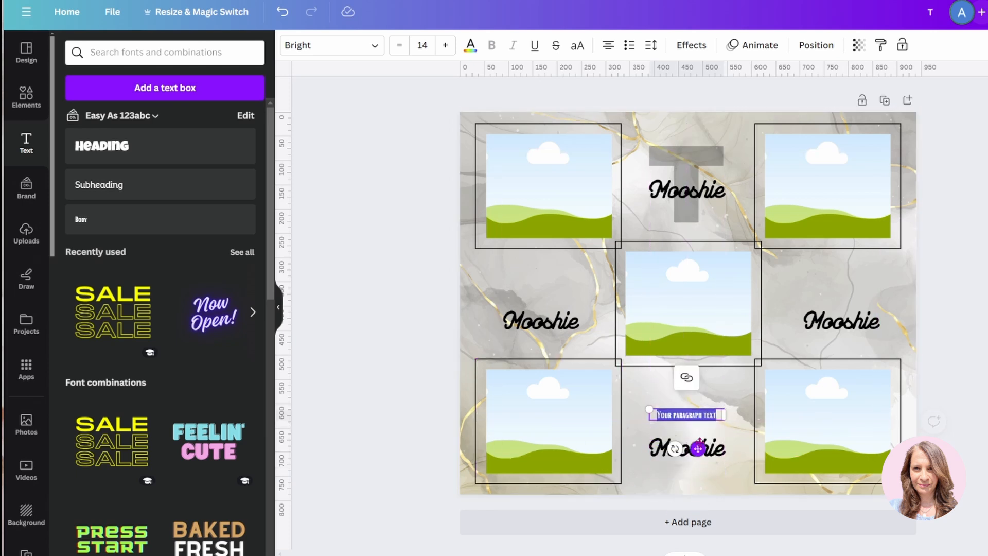
pyautogui.doubleClick(710, 415)
pyautogui.tripleClick(707, 415)
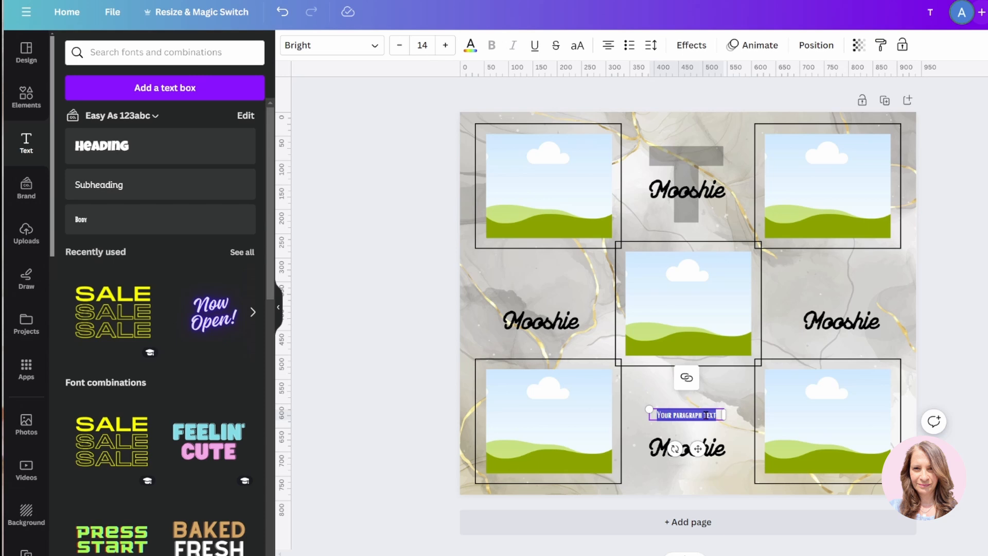
pyautogui.write('Your Text He')
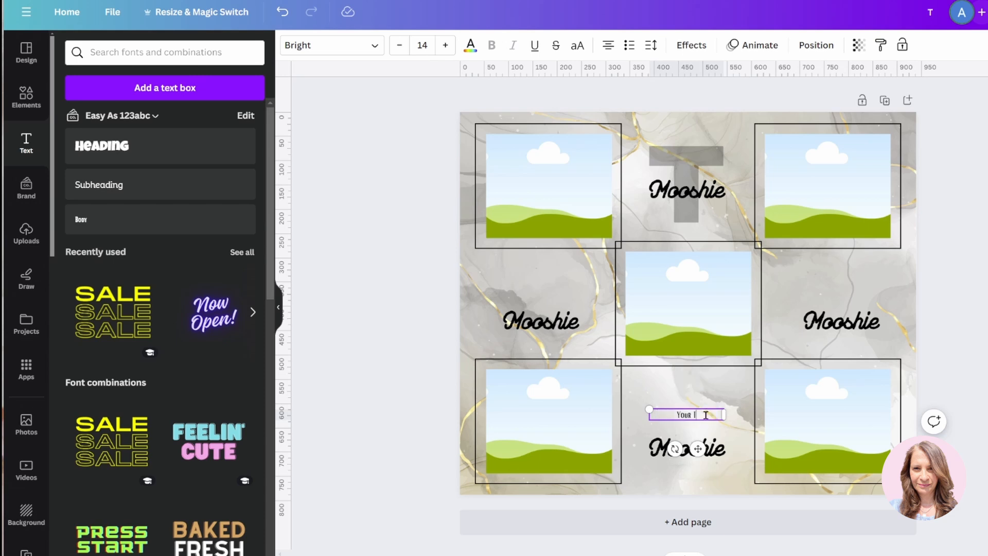
pyautogui.write('re')
# - Enlarge "Your Text Here" to about font size 20.5 and centre it above the lower "Mooshie" text
pyautogui.moveTo(649, 409); pyautogui.dragTo(615, 404)
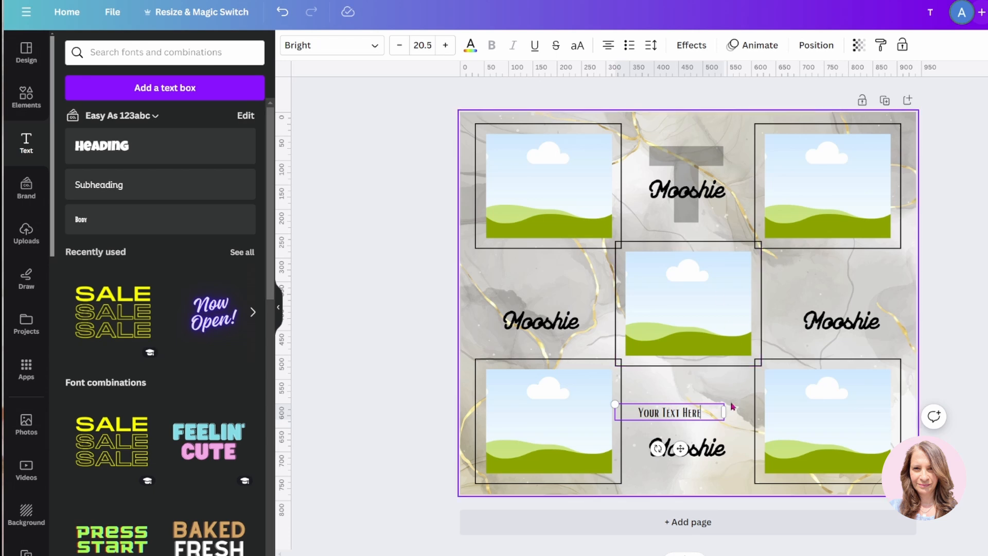
pyautogui.moveTo(681, 459); pyautogui.dragTo(694, 446)
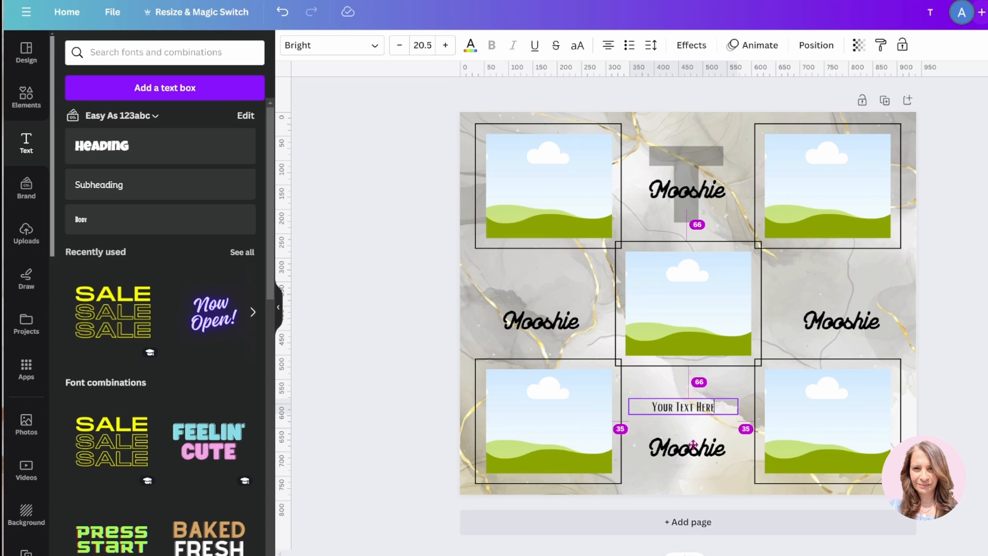
pyautogui.moveTo(693, 446); pyautogui.dragTo(690, 444)
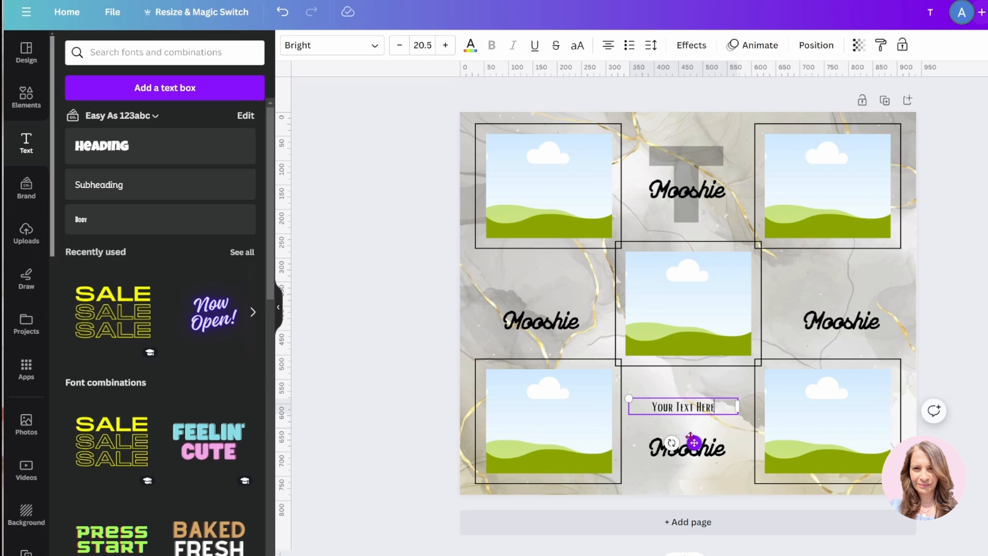
pyautogui.click(951, 441)
# - Duplicate "Your Text Here" and place copies above the "Mooshie" texts on both sides of the middle frame
pyautogui.click(692, 410)
pyautogui.click(705, 367)
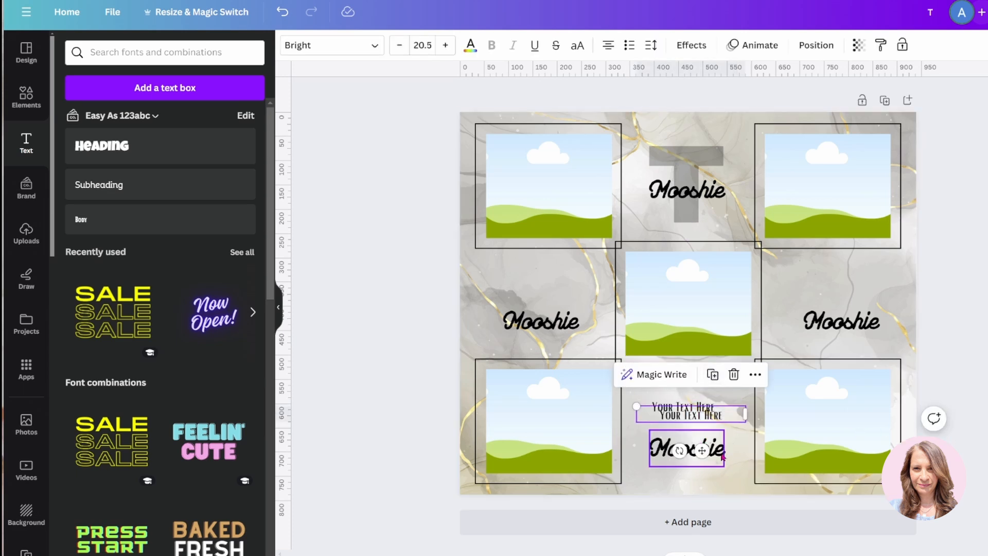
pyautogui.moveTo(702, 451); pyautogui.dragTo(549, 316)
pyautogui.click(857, 243)
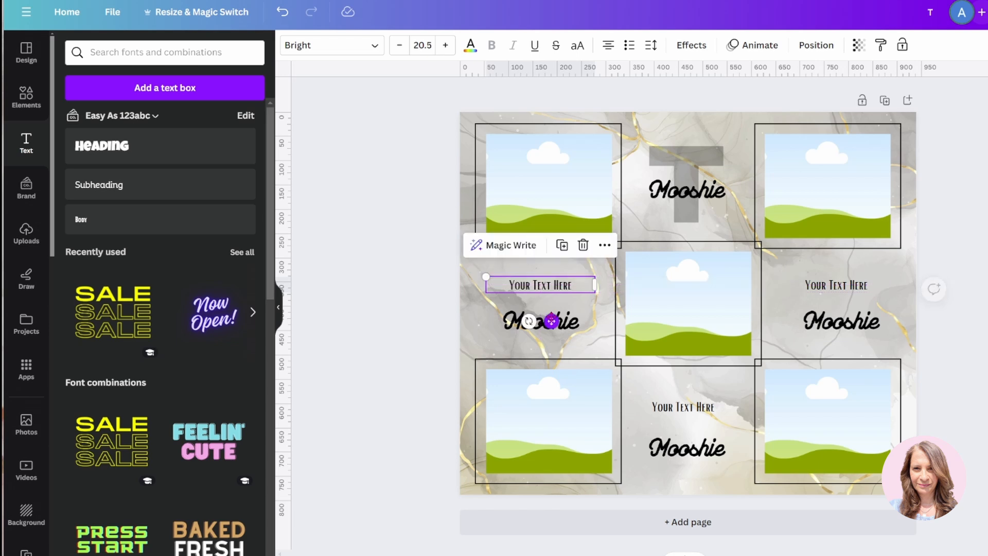
pyautogui.click(408, 320)
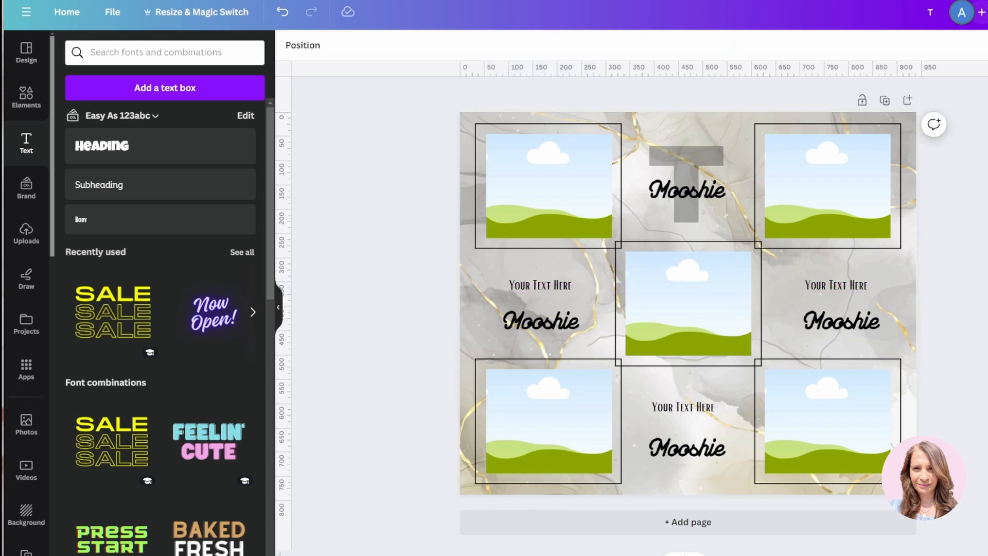
# - Delete the "Mooshie" and "Your Text Here" texts from the gap between the two lower frames
pyautogui.click(694, 453)
pyautogui.click(719, 384)
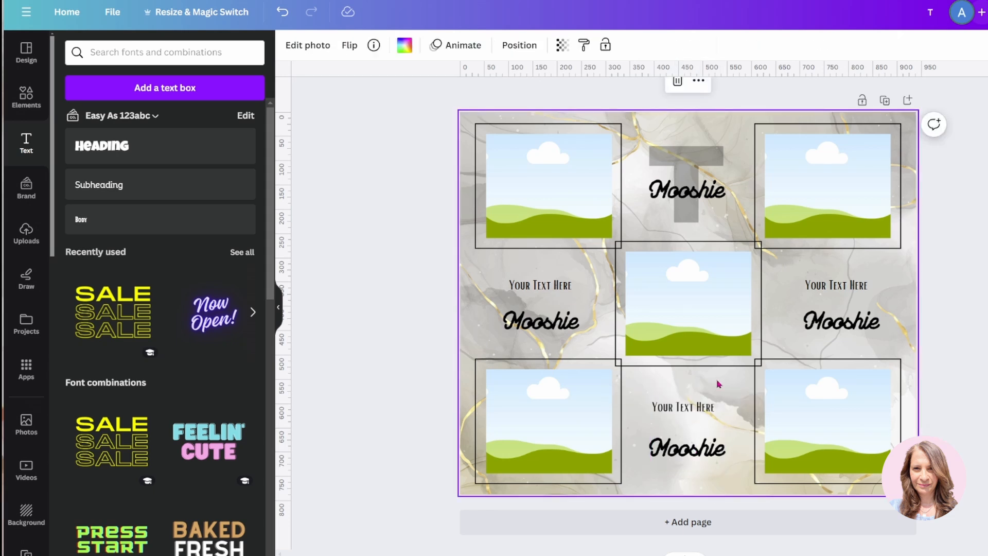
pyautogui.click(684, 406)
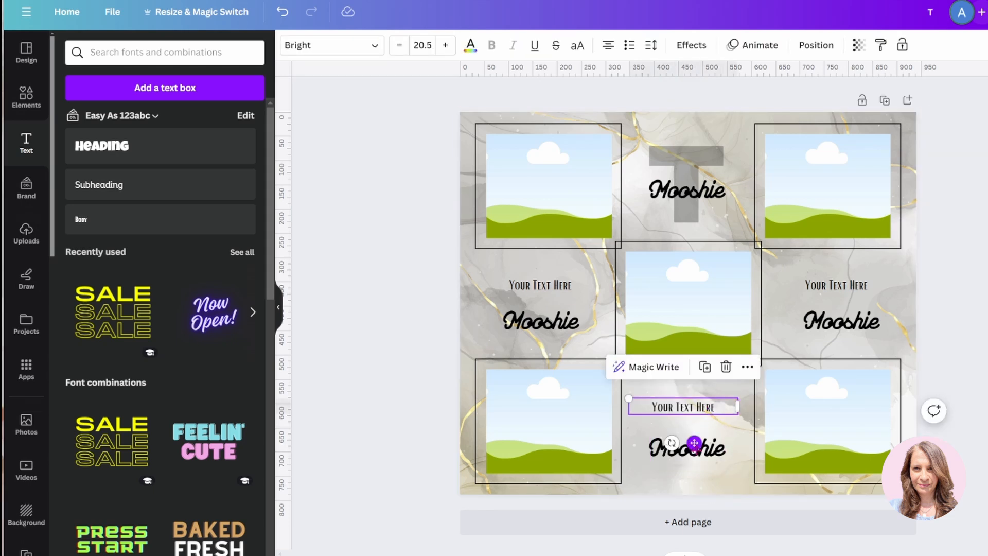
pyautogui.click(703, 452)
pyautogui.click(729, 399)
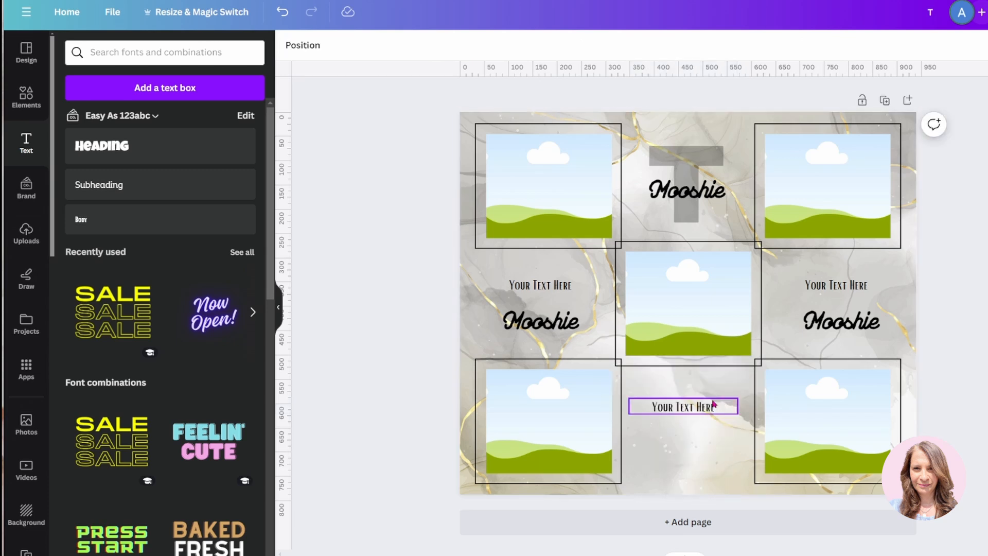
pyautogui.click(713, 404)
pyautogui.click(728, 374)
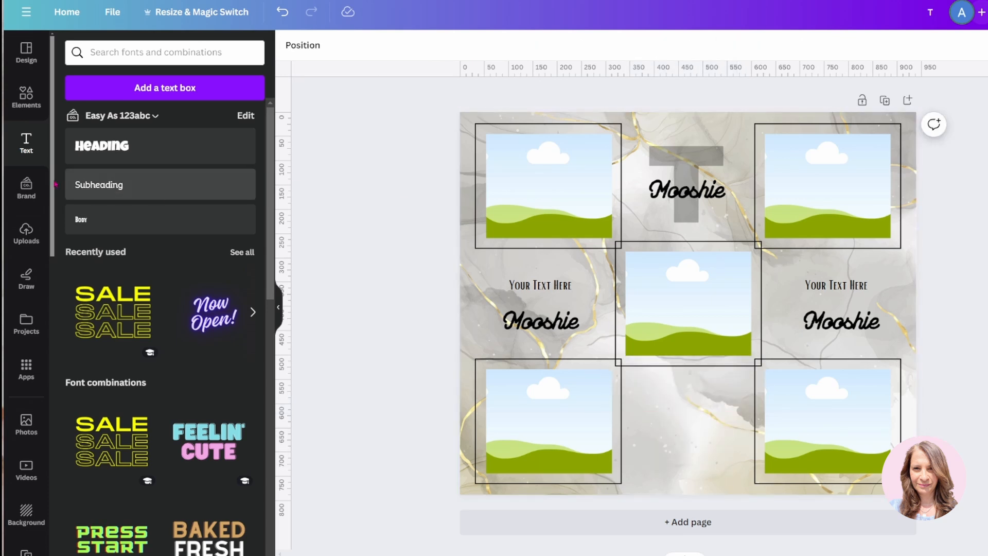
# - Search the elements library for "ball of string"
pyautogui.click(29, 116)
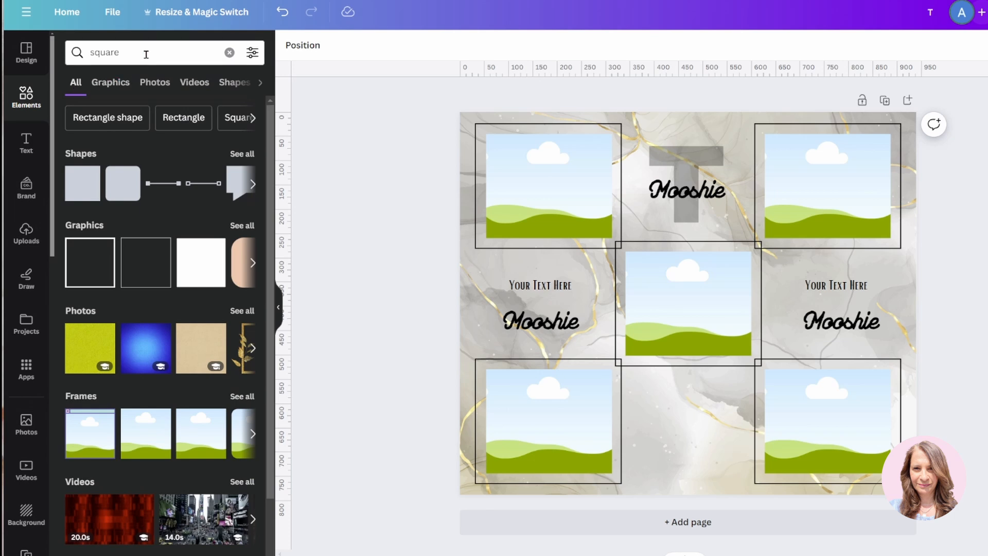
pyautogui.click(78, 54)
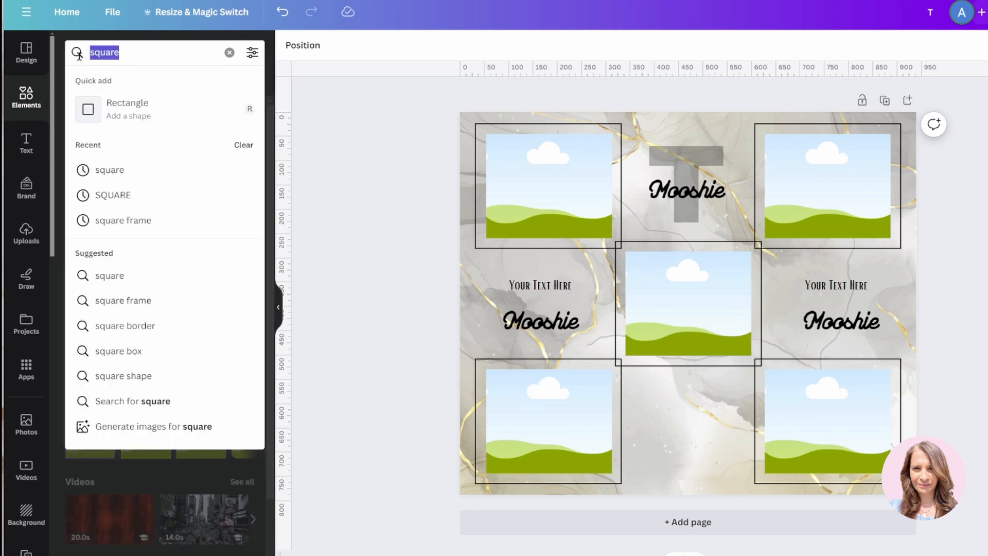
pyautogui.write('ball')
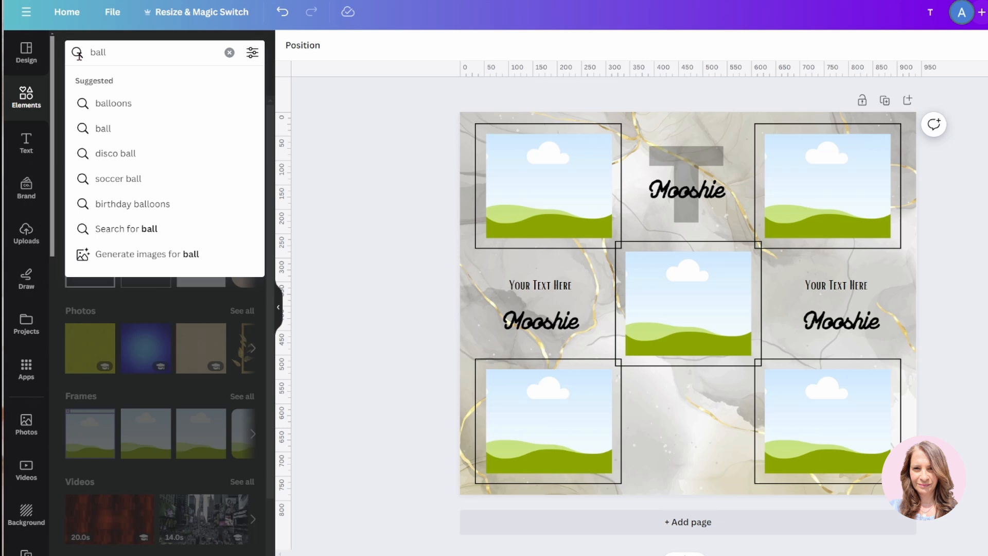
pyautogui.write(' of')
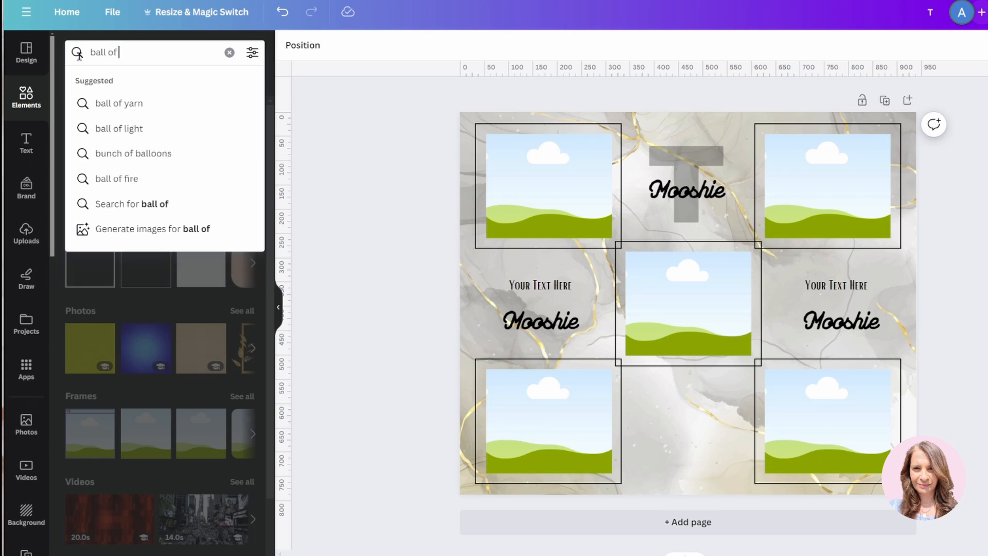
pyautogui.write(' string')
pyautogui.press('Return')
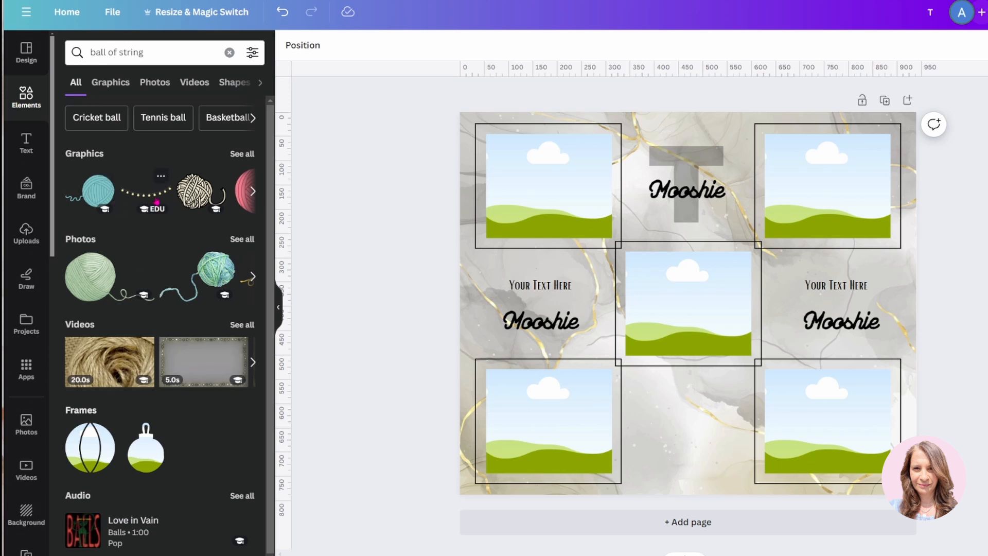
# - Add the teal yarn ball graphic and shrink it to fit in the gap between the two lower frames
pyautogui.click(99, 188)
pyautogui.moveTo(735, 357); pyautogui.dragTo(707, 476)
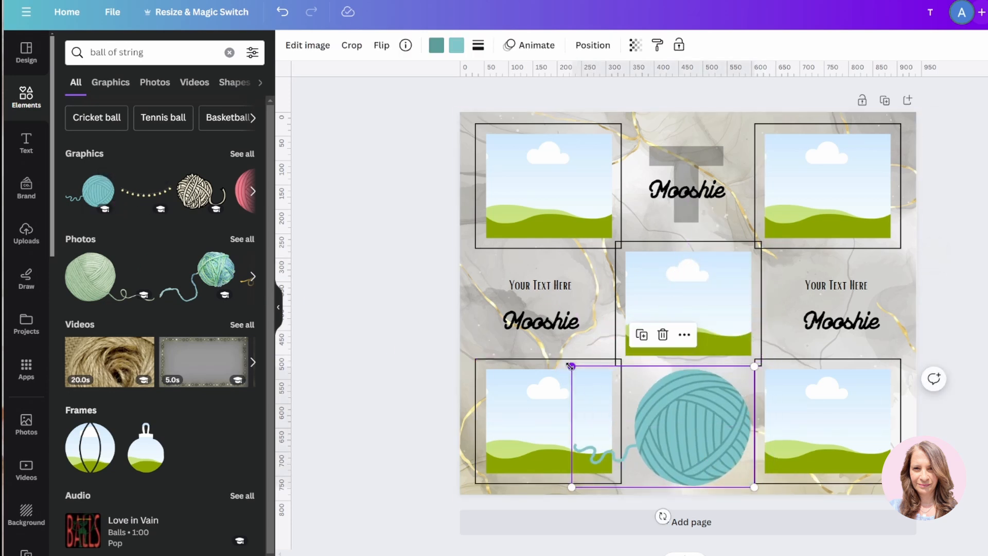
pyautogui.moveTo(572, 366); pyautogui.dragTo(636, 409)
pyautogui.moveTo(729, 474); pyautogui.dragTo(711, 458)
pyautogui.moveTo(741, 399); pyautogui.dragTo(709, 434)
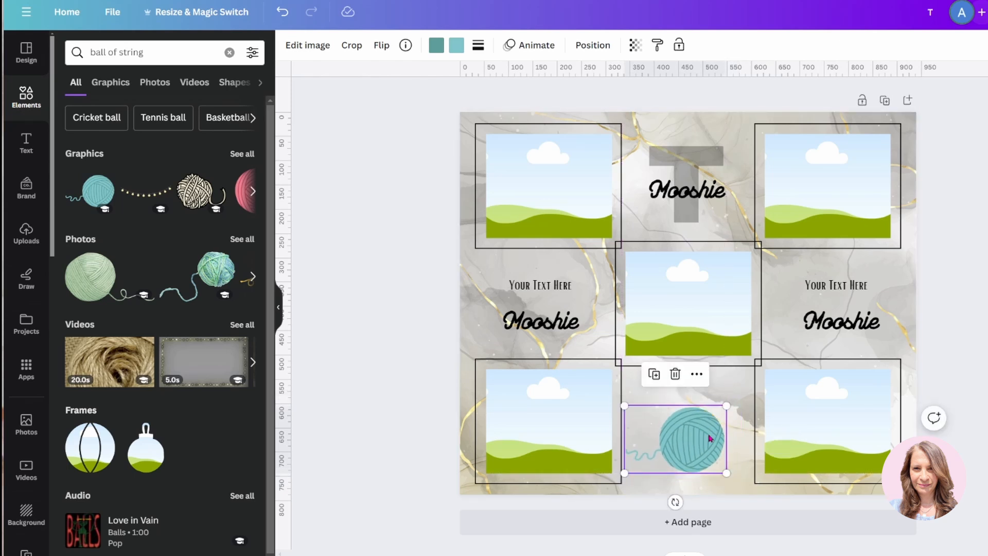
# - Recolour the yarn ball with a medium grey fill and black strand lines
pyautogui.click(456, 45)
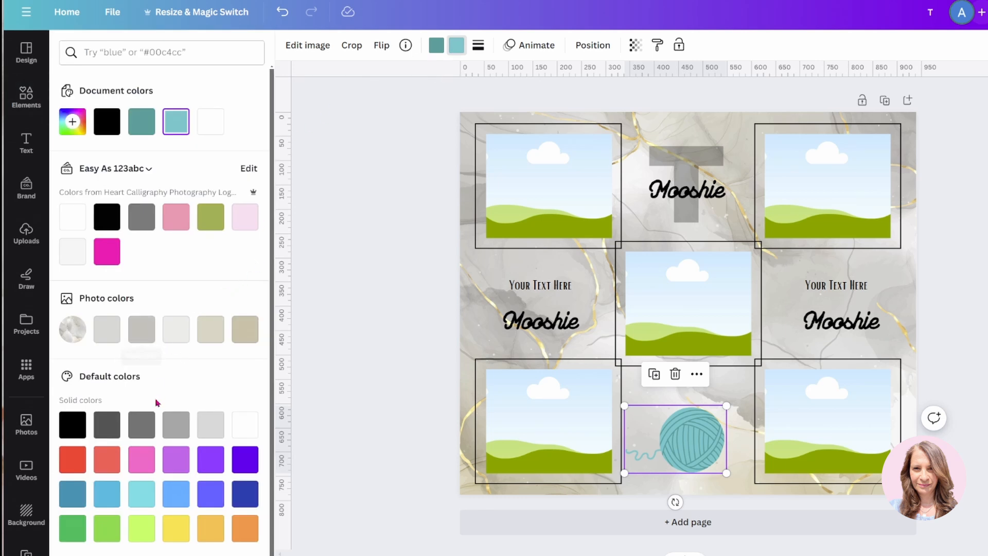
pyautogui.click(172, 430)
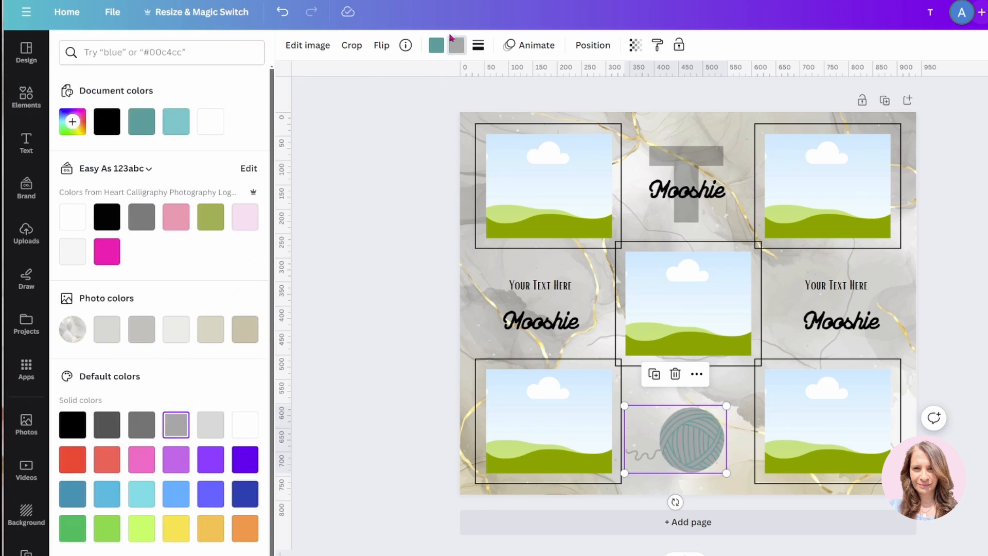
pyautogui.click(455, 44)
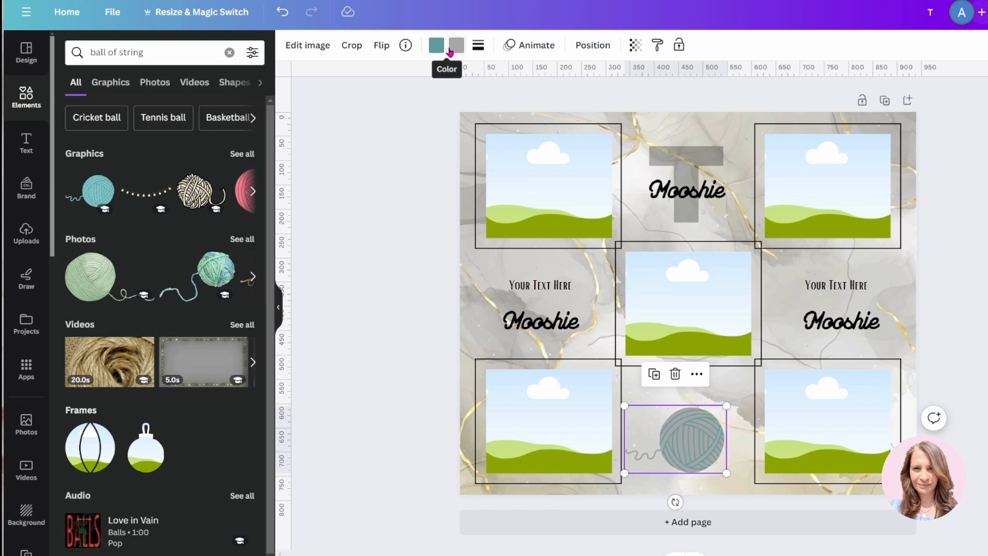
pyautogui.click(436, 47)
pyautogui.click(107, 218)
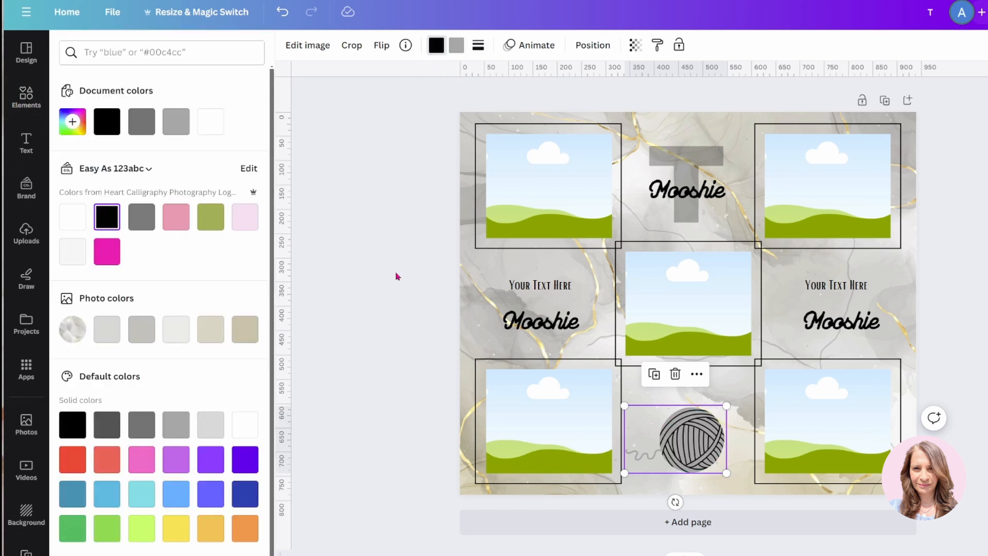
pyautogui.click(397, 277)
pyautogui.click(398, 277)
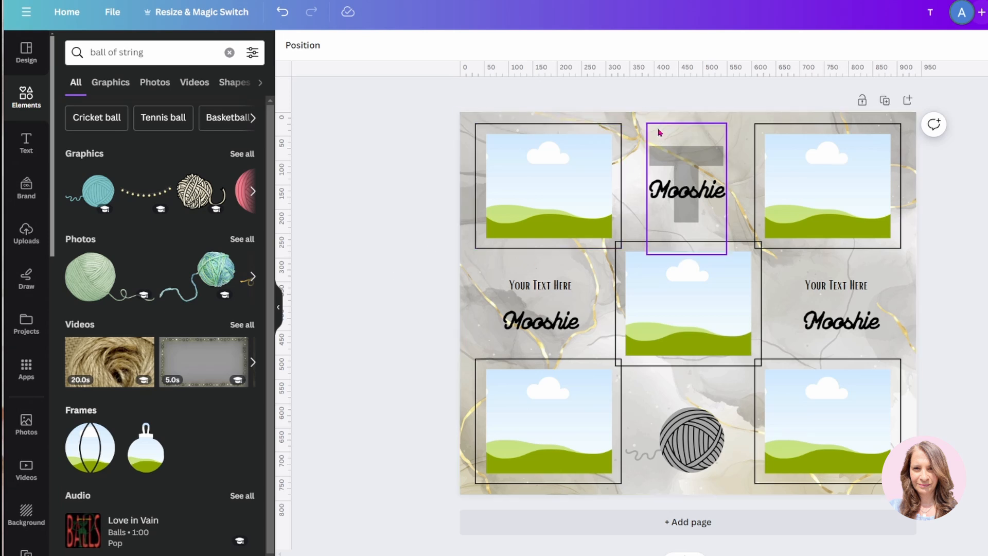
# - Set the transparency of the marble background to about 32
pyautogui.click(474, 278)
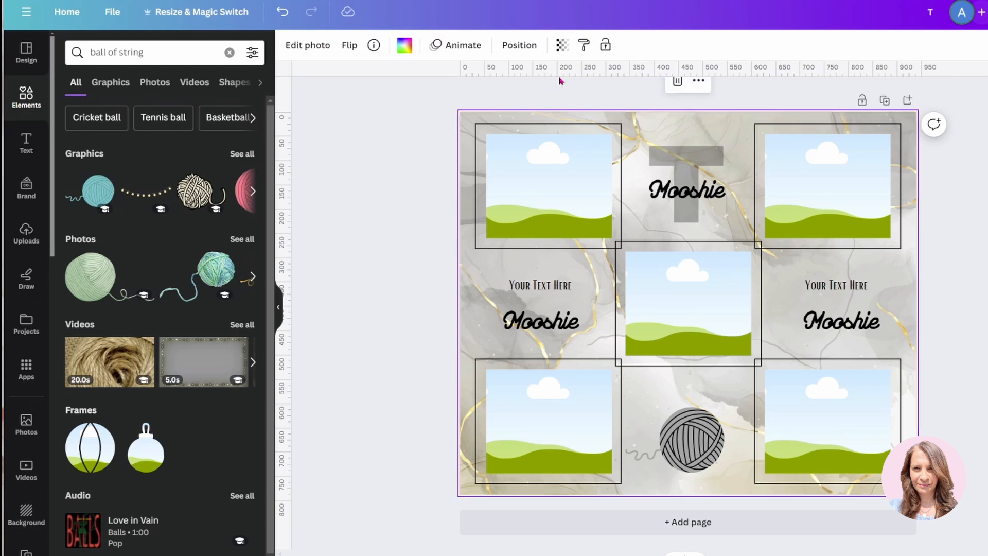
pyautogui.click(562, 46)
pyautogui.moveTo(565, 100); pyautogui.dragTo(482, 100)
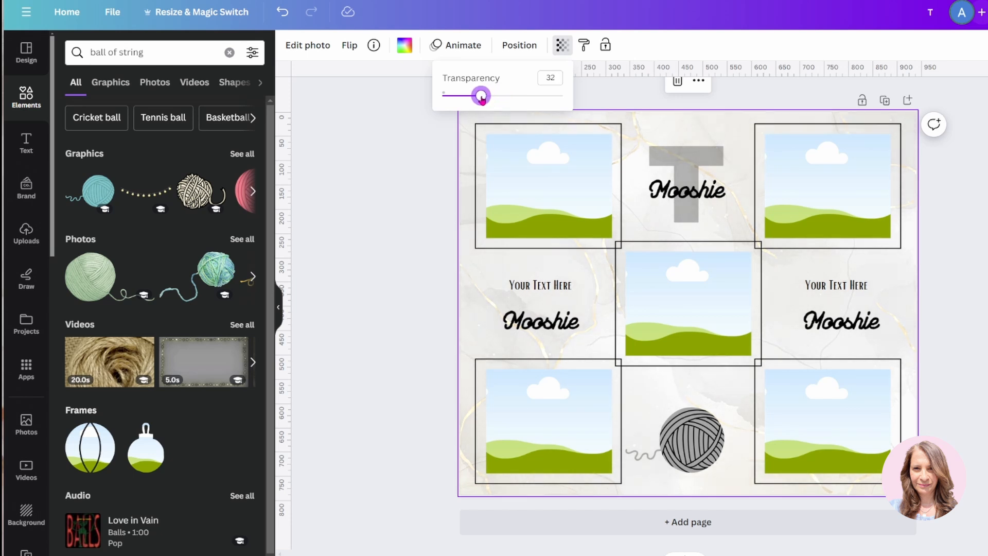
pyautogui.click(432, 150)
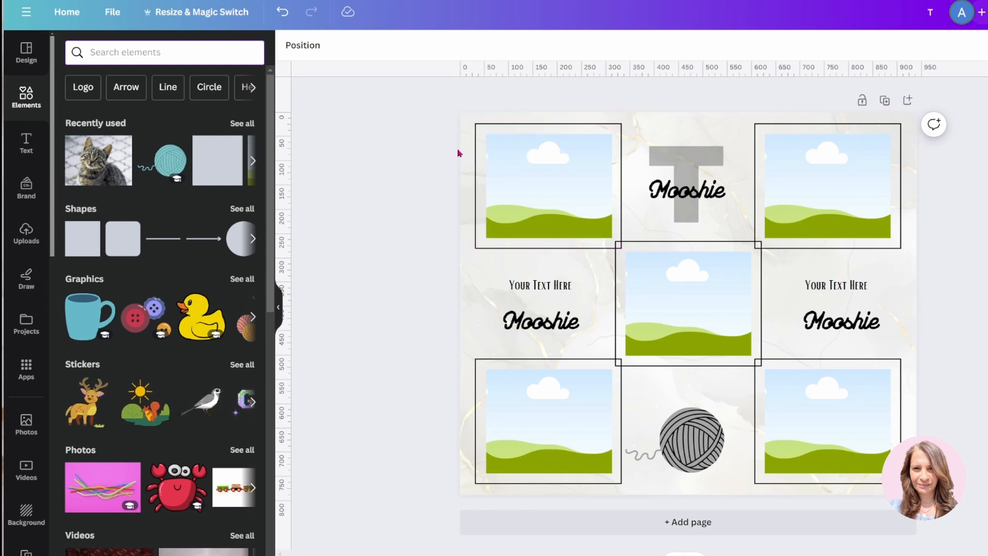
# - Move the yarn ball beneath the picture frames in the layer order
pyautogui.click(545, 202)
pyautogui.click(427, 45)
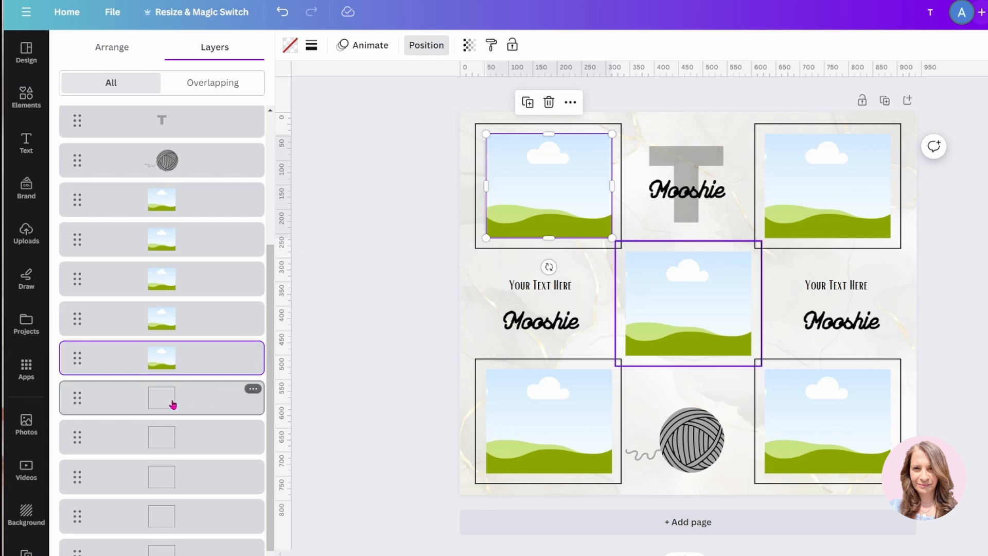
pyautogui.click(195, 412)
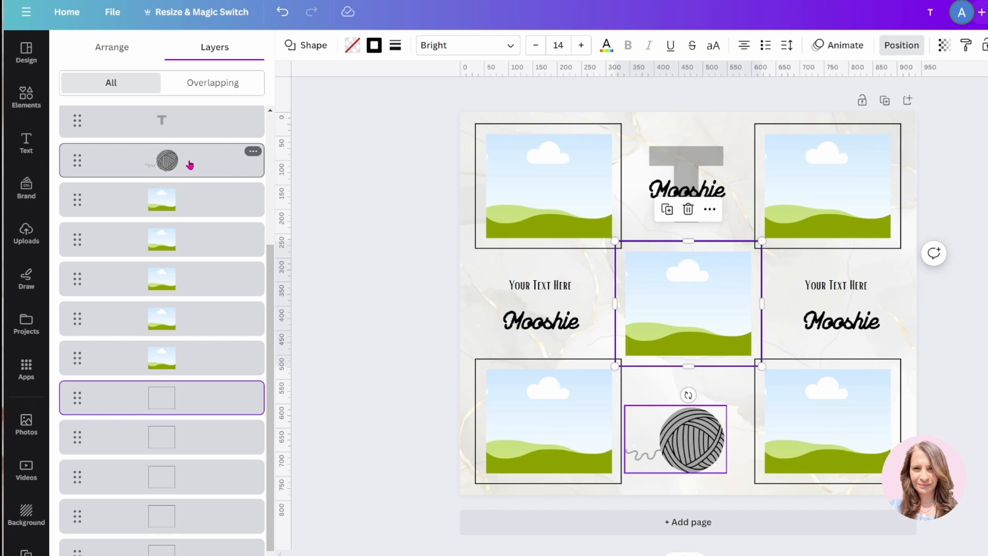
pyautogui.moveTo(190, 164); pyautogui.dragTo(184, 388)
# - Search the elements library for "cats" and show all of the photo results
pyautogui.click(36, 102)
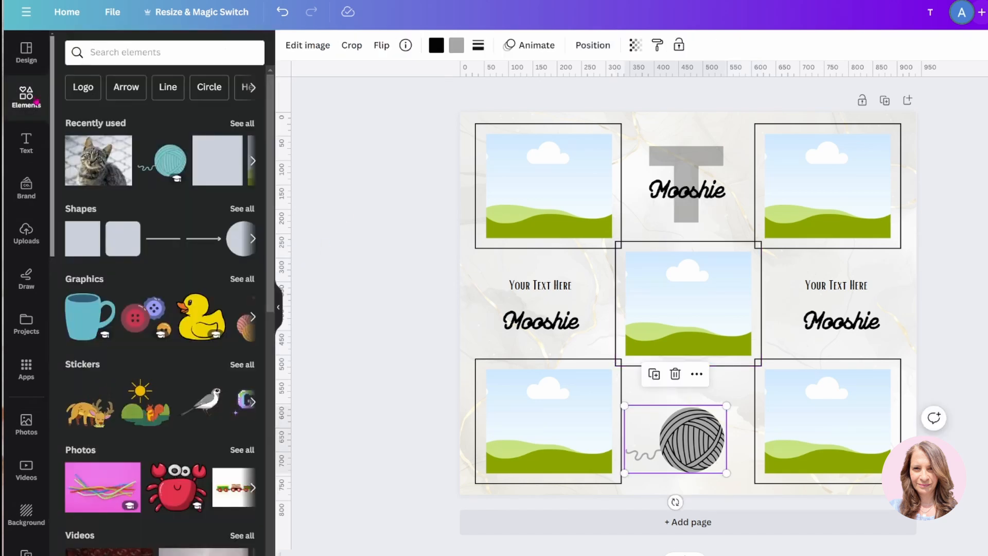
pyautogui.click(129, 49)
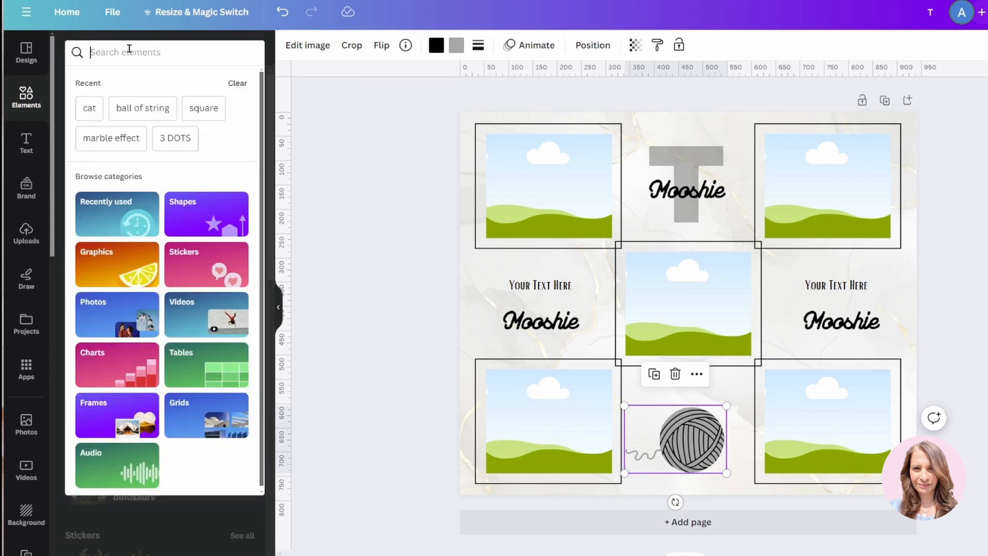
pyautogui.write('cats')
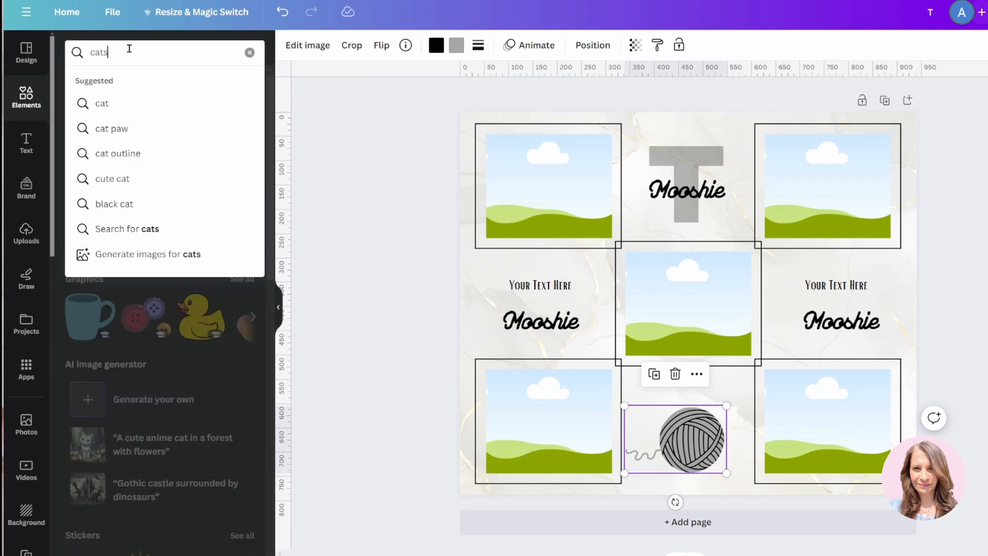
pyautogui.press('Return')
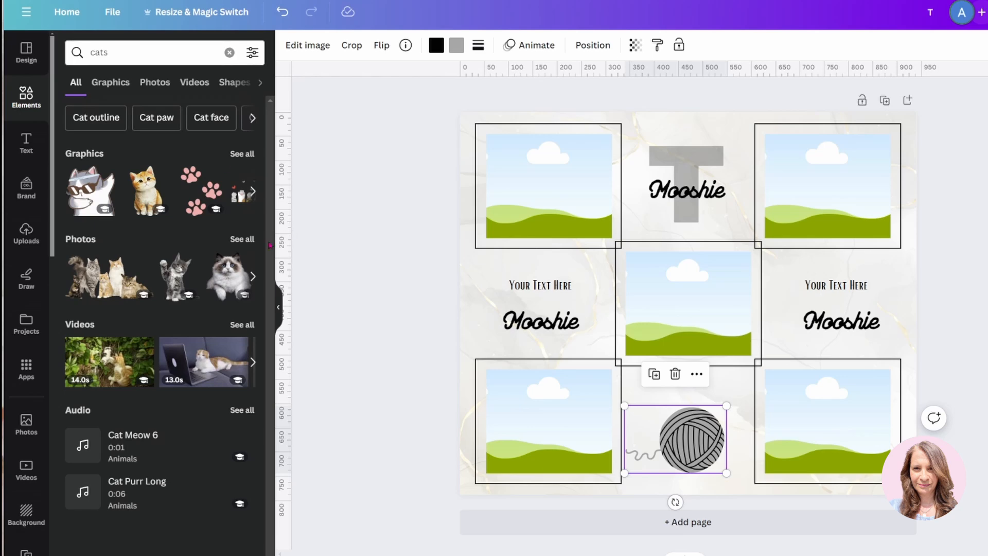
pyautogui.click(251, 246)
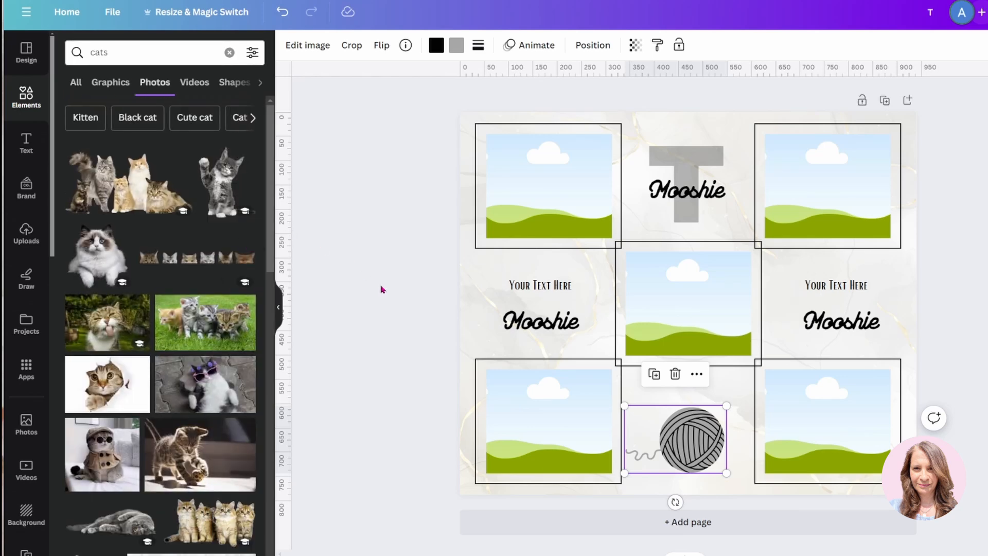
# - Fill the collage's upper-left frame with the cat sticking out its tongue and the upper-right frame with the cat in pink sunglasses
pyautogui.click(100, 337)
pyautogui.moveTo(674, 310); pyautogui.dragTo(587, 203)
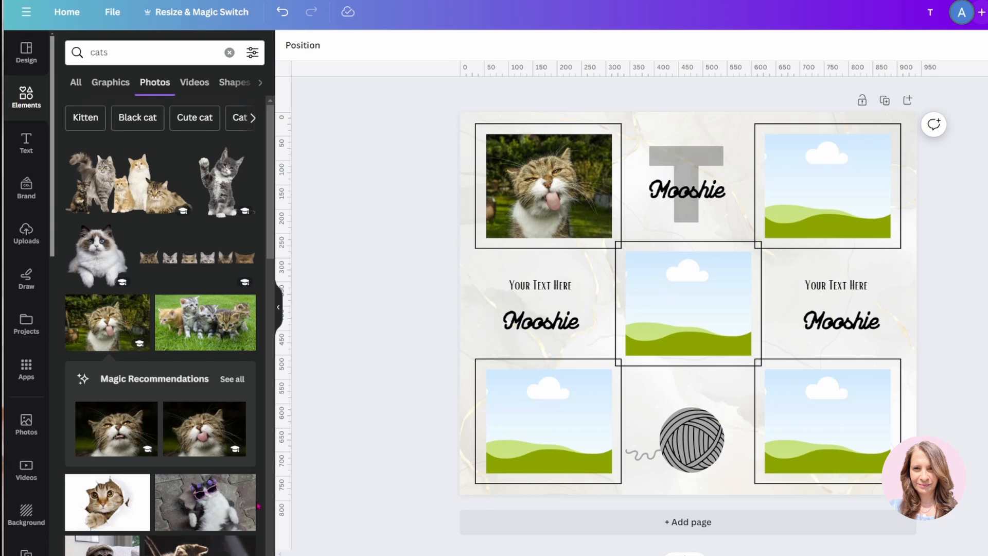
pyautogui.scroll(-3, 206, 386)
pyautogui.click(205, 389)
pyautogui.moveTo(680, 306); pyautogui.dragTo(816, 201)
# - Fill the collage's lower-left frame with the playing tabby kitten and the lower-right frame with the close-up of the wide-eyed cat
pyautogui.scroll(-3, 205, 312)
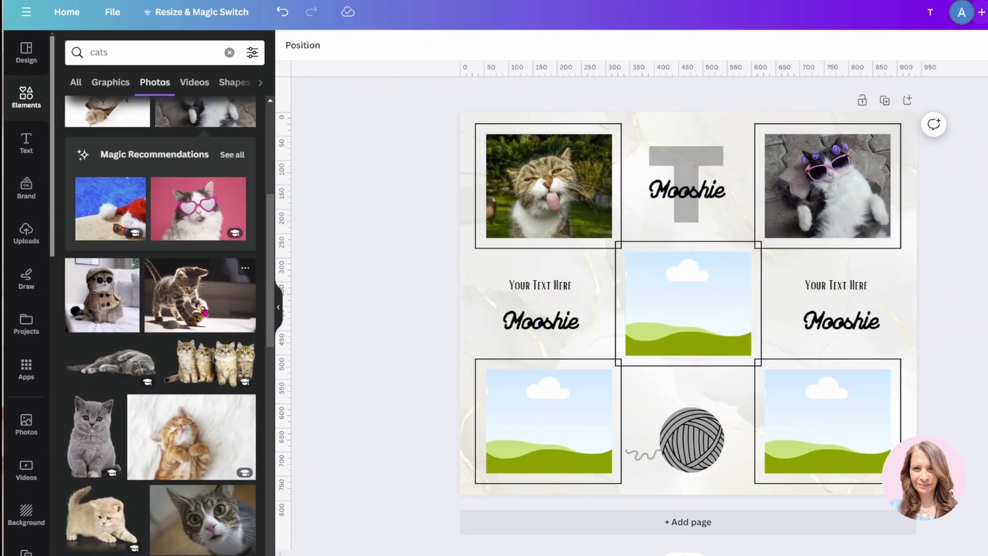
pyautogui.click(205, 311)
pyautogui.moveTo(685, 288); pyautogui.dragTo(549, 421)
pyautogui.click(216, 510)
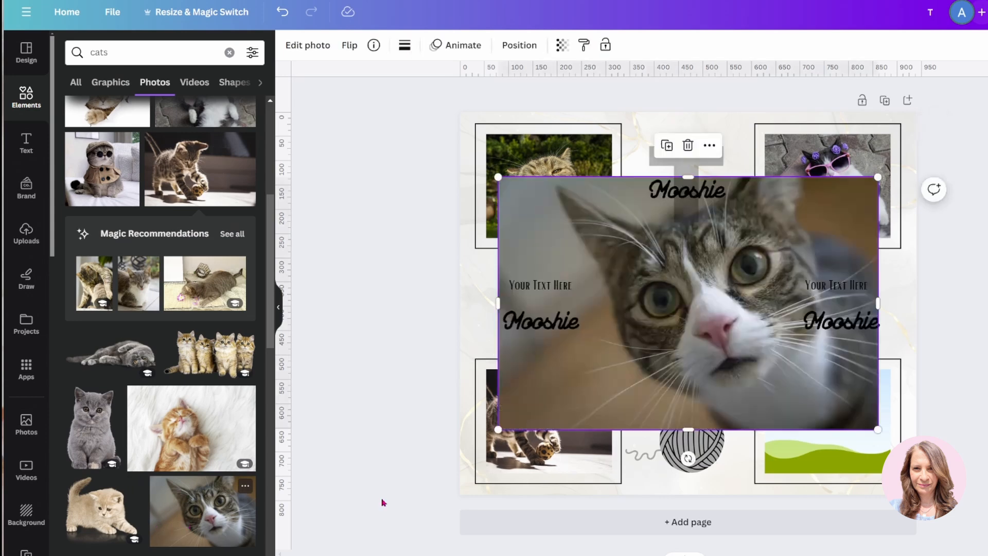
pyautogui.moveTo(669, 330); pyautogui.dragTo(824, 422)
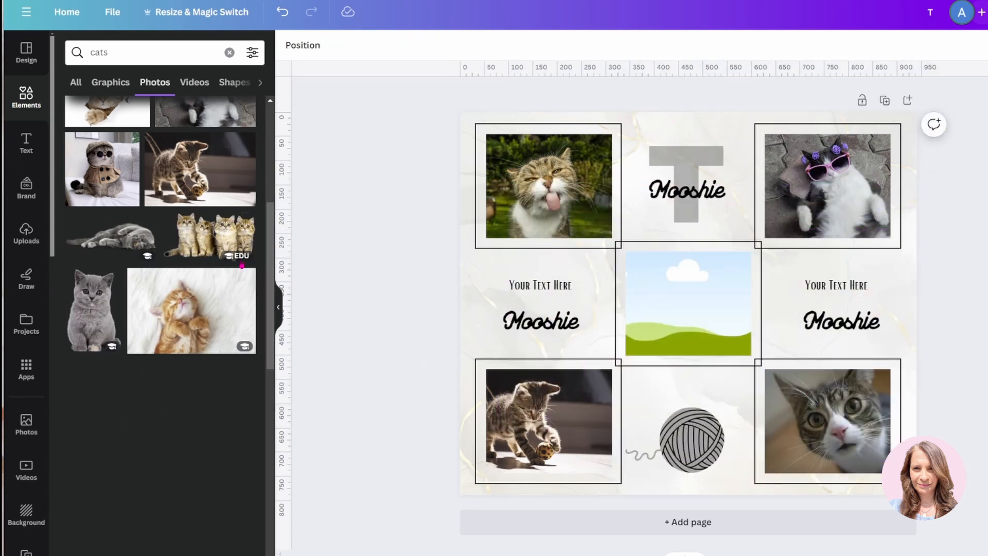
# - Place the photo of the cat in a cap, sunglasses and brown coat into the collage's centre frame
pyautogui.scroll(2, 150, 291)
pyautogui.click(102, 283)
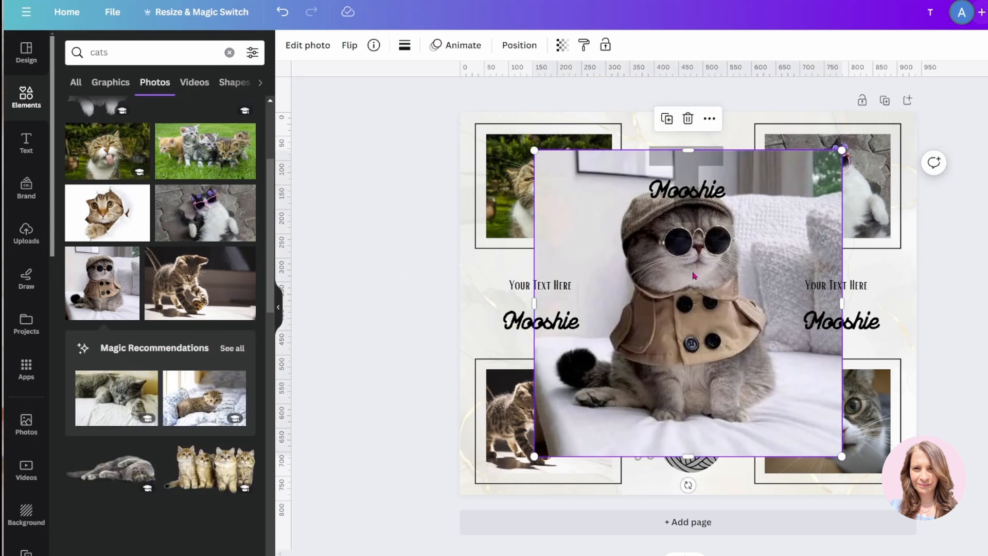
pyautogui.moveTo(695, 276); pyautogui.dragTo(690, 304)
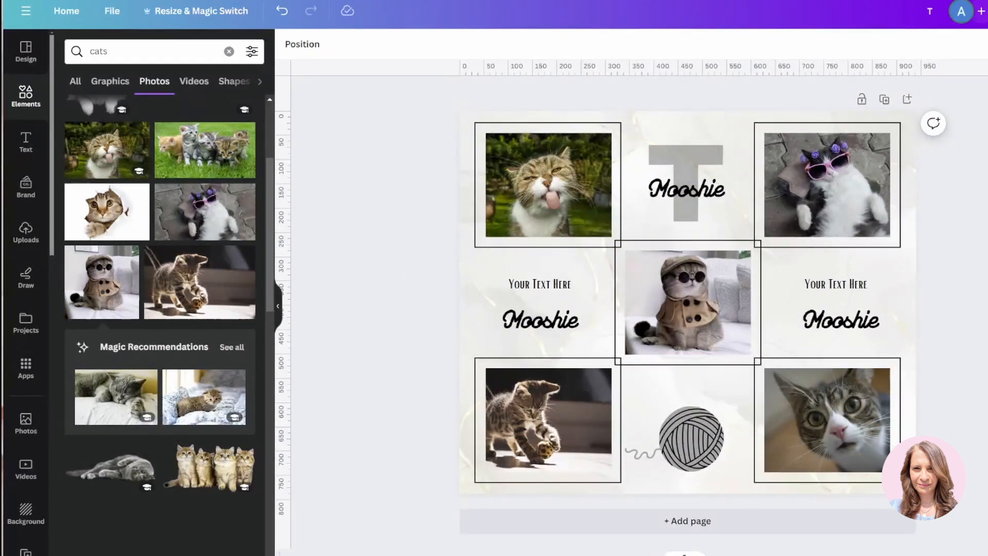